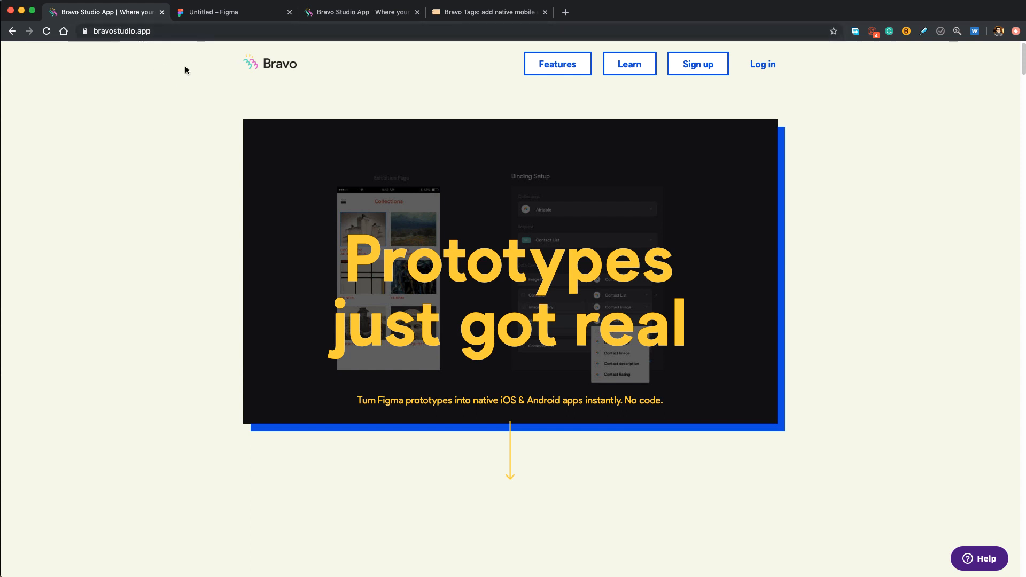
- Open the Bravo Studio sign-up page from bravostudio.app in a new tab
{"action": "left_click", "coordinate": [695, 65]}
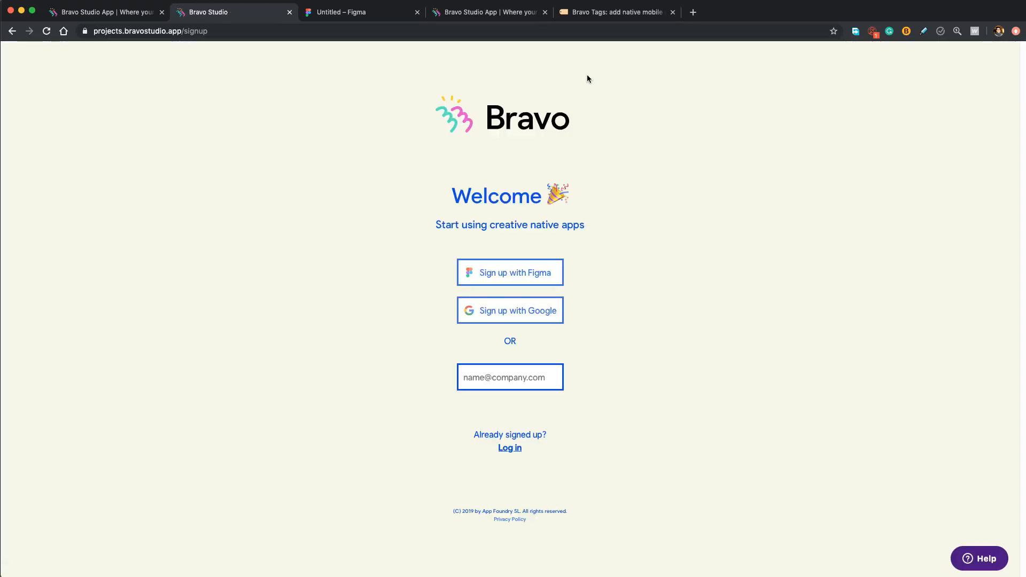
- Register for Bravo Studio with the Figma account, grant access, then return to the Untitled Figma file
{"action": "left_click", "coordinate": [506, 281]}
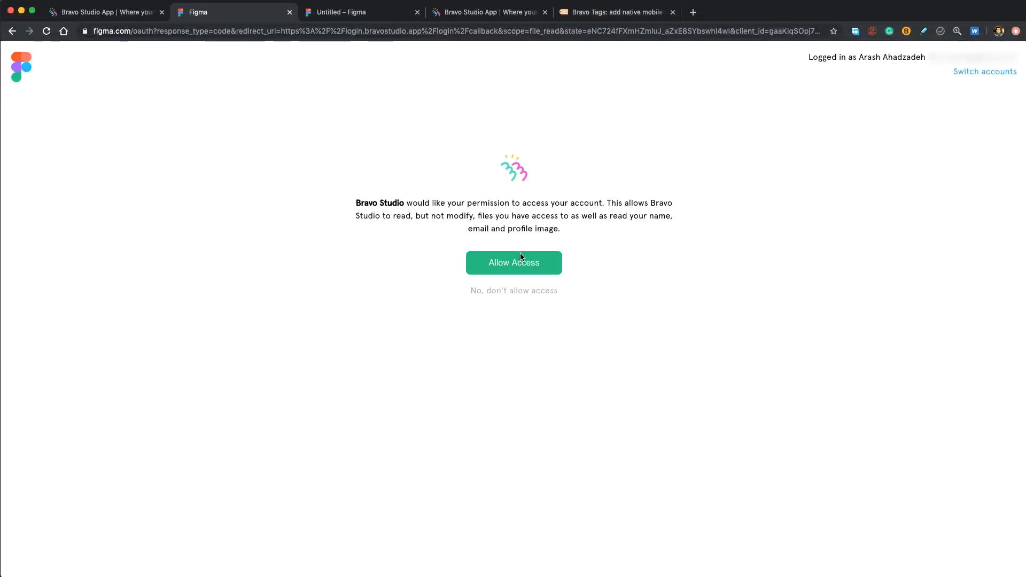
{"action": "left_click", "coordinate": [504, 266]}
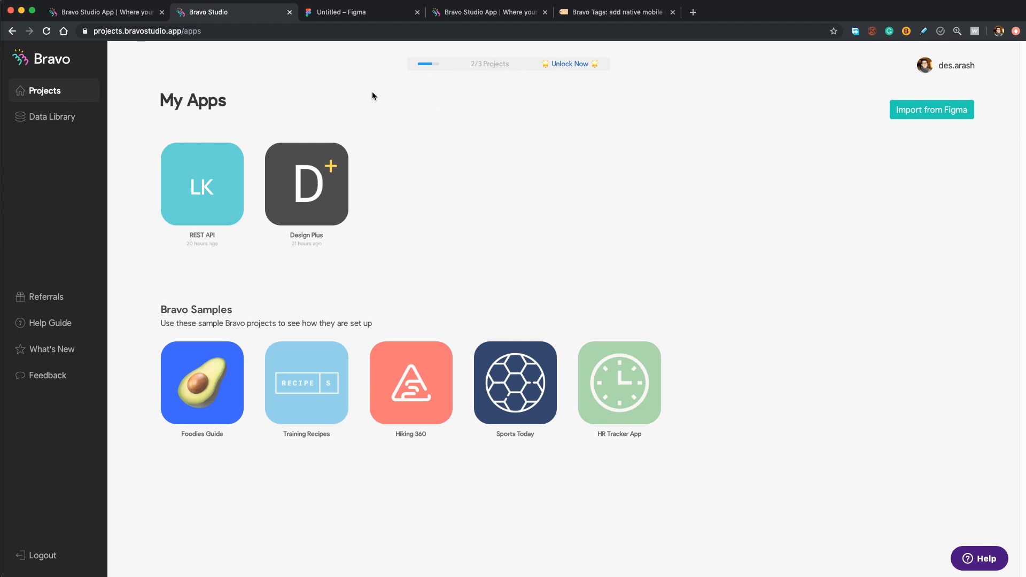
{"action": "left_click", "coordinate": [350, 16]}
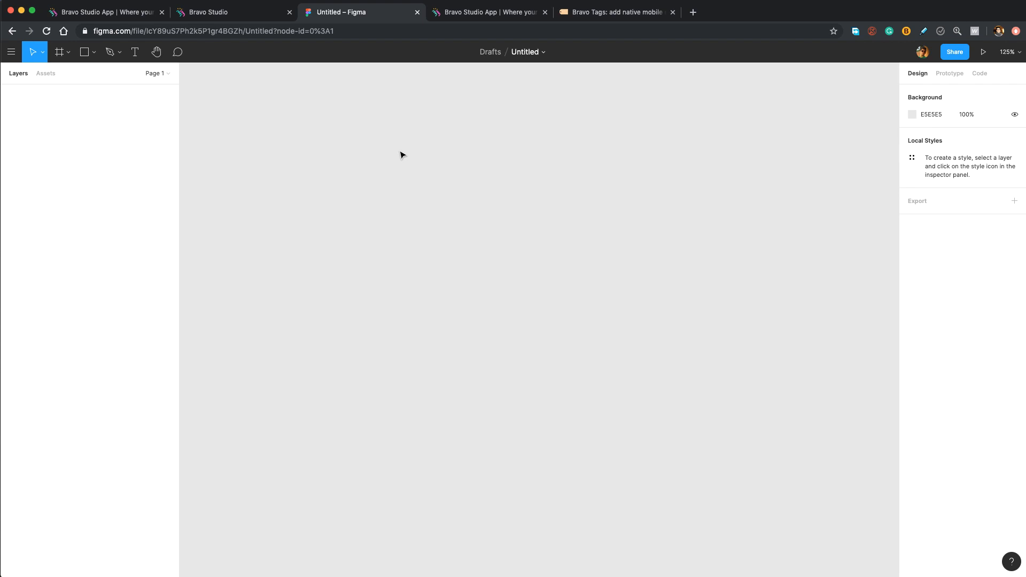
- Add a 375×812 iPhone 11 Pro / X frame named 'RSVP App'
{"action": "key", "text": "f"}
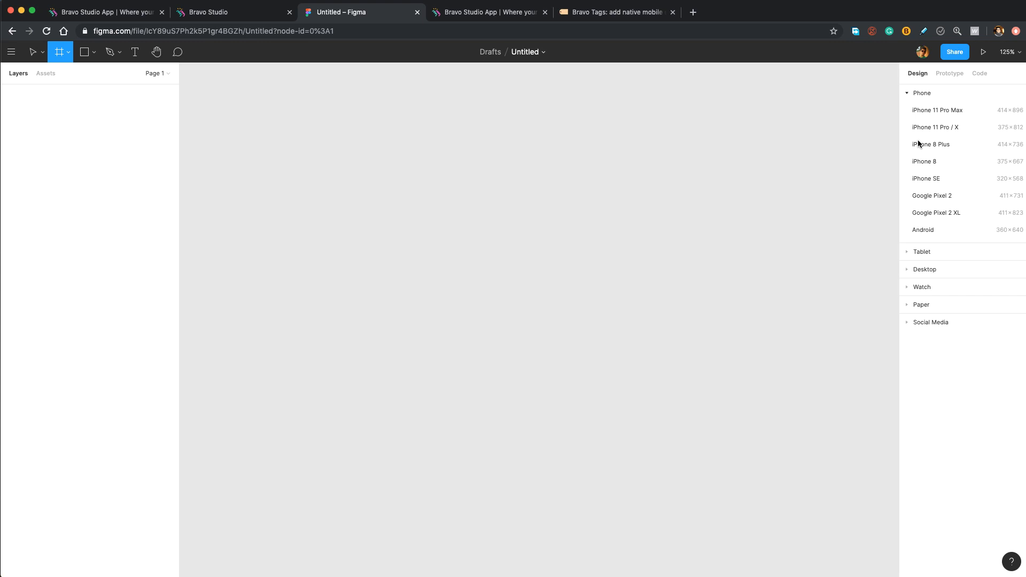
{"action": "left_click", "coordinate": [956, 128]}
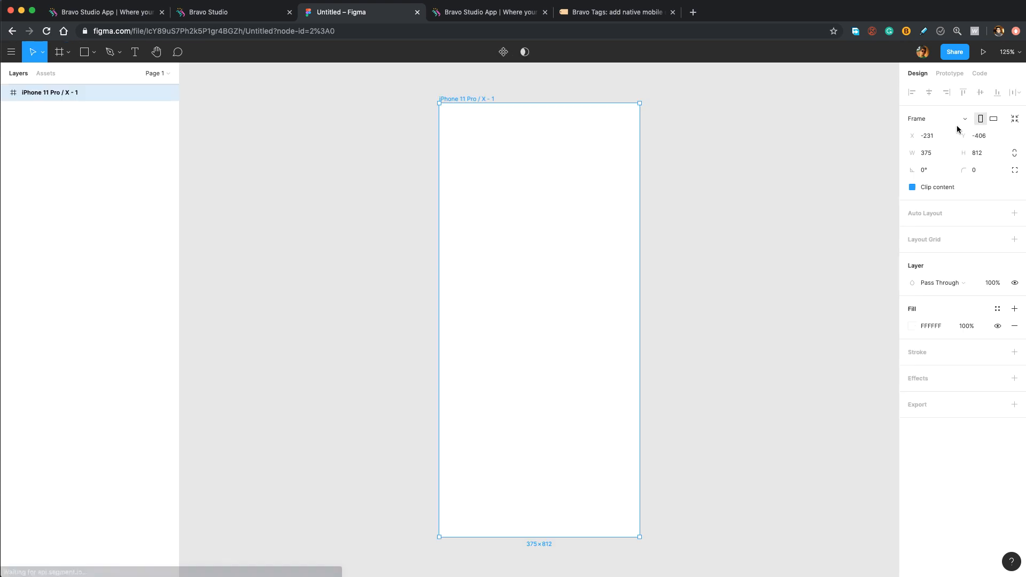
{"action": "double_click", "coordinate": [74, 93]}
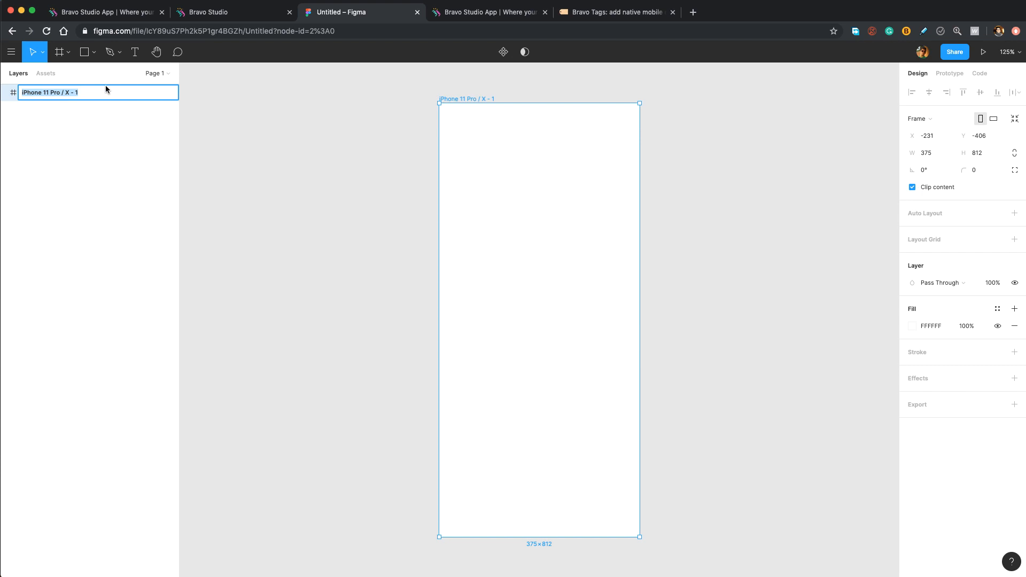
{"action": "type", "text": "RSVP App"}
{"action": "key", "text": "Return"}
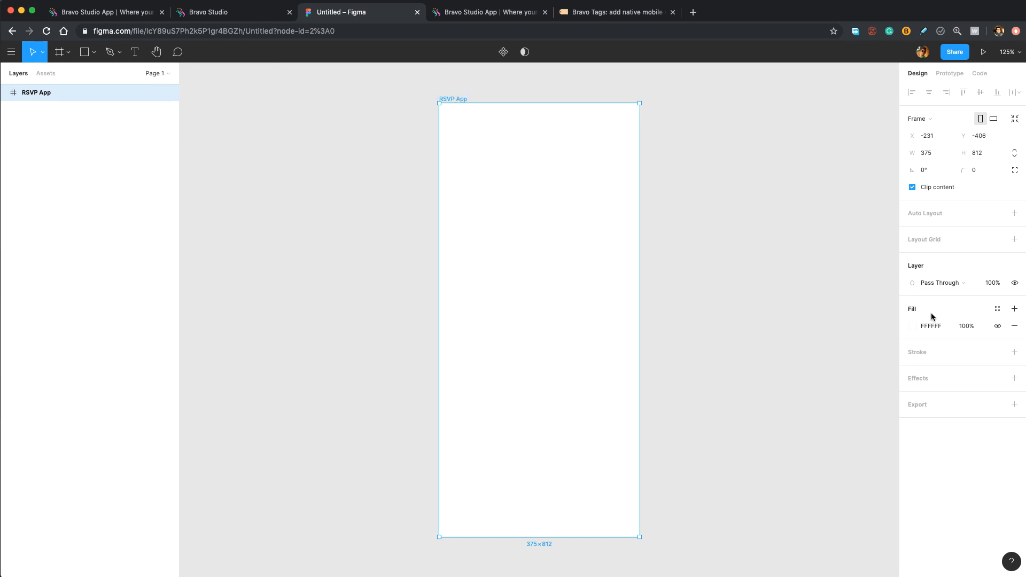
- Give the RSVP App frame a dark navy blue fill
{"action": "left_click", "coordinate": [913, 326]}
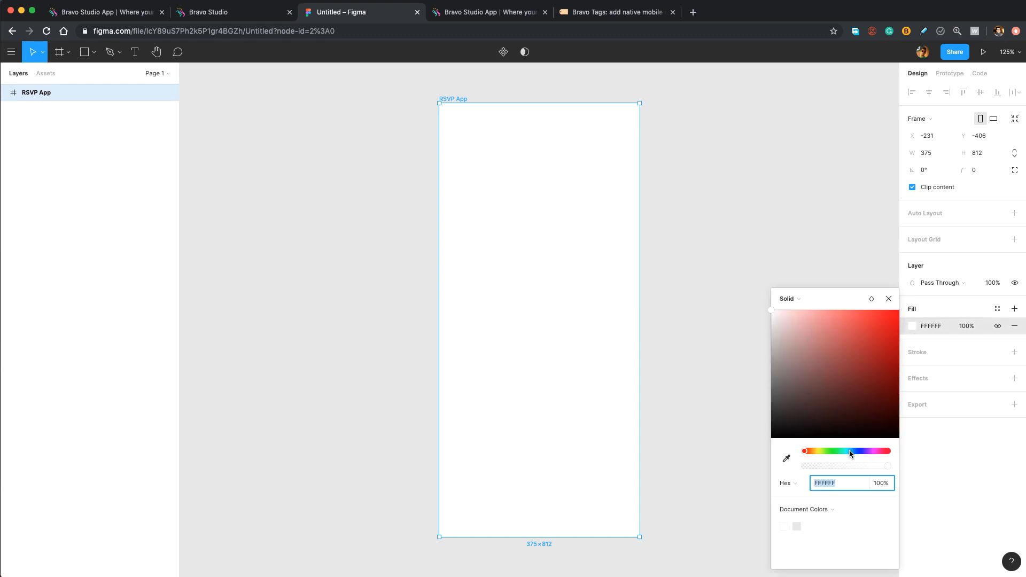
{"action": "left_click_drag", "start_coordinate": [851, 450], "coordinate": [860, 451]}
{"action": "left_click_drag", "start_coordinate": [864, 338], "coordinate": [879, 379]}
{"action": "left_click", "coordinate": [826, 271]}
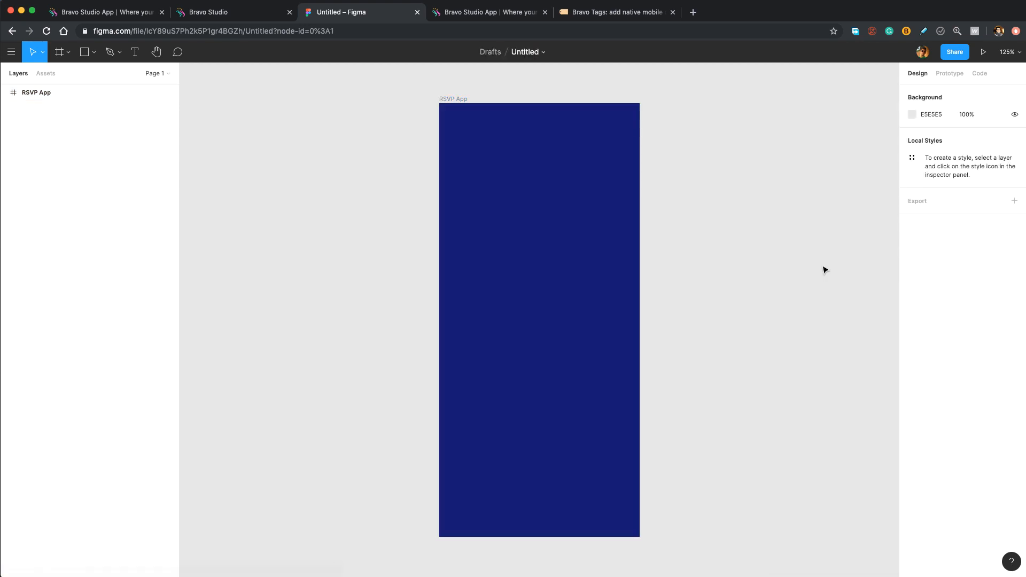
{"action": "key", "text": "t"}
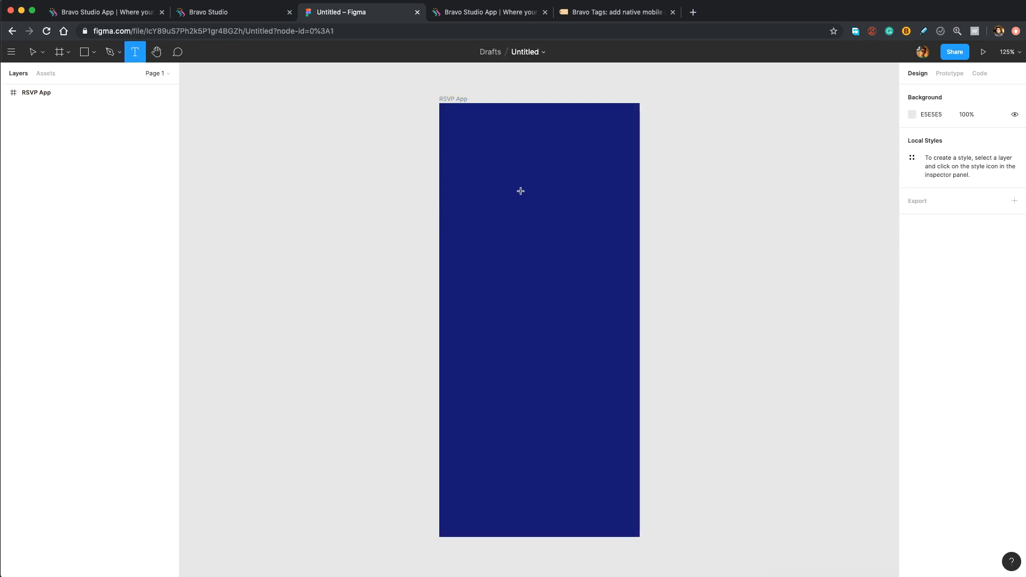
- Add white 'Welcome Back!' text on the frame at 60 px
{"action": "left_click", "coordinate": [507, 166]}
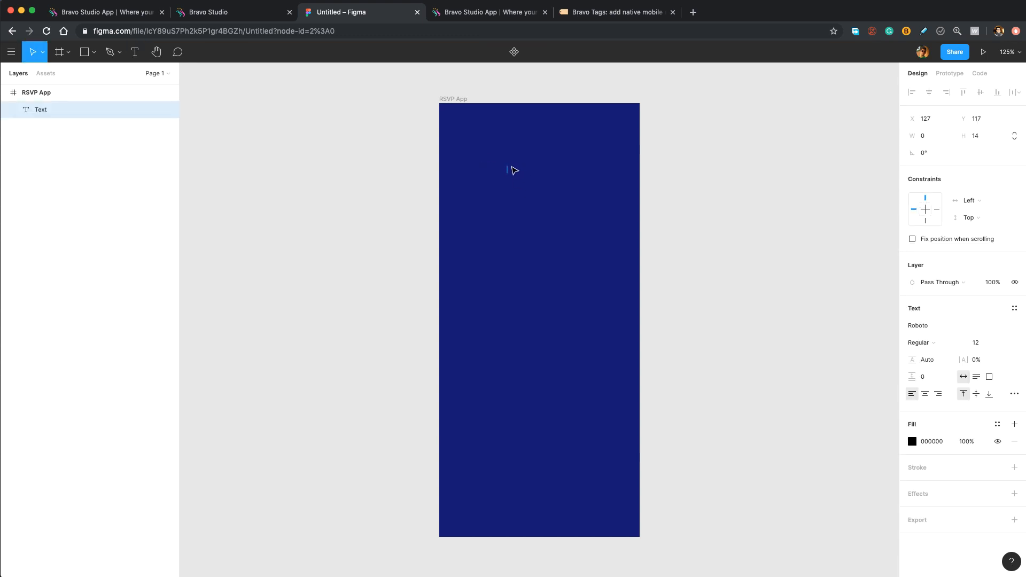
{"action": "type", "text": "Welcome Back!"}
{"action": "key", "text": "super+a"}
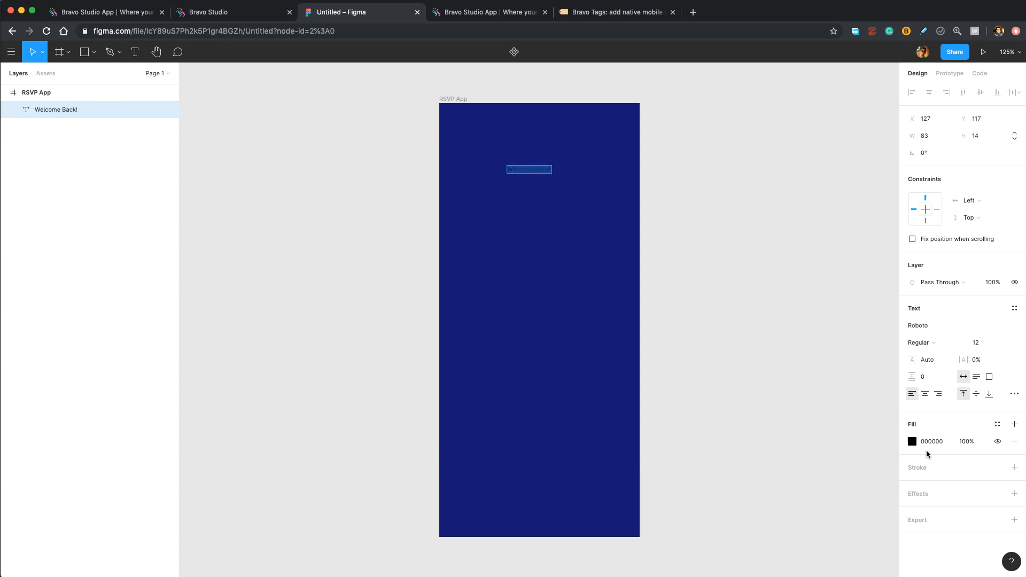
{"action": "left_click", "coordinate": [912, 442]}
{"action": "left_click_drag", "start_coordinate": [818, 370], "coordinate": [657, 226]}
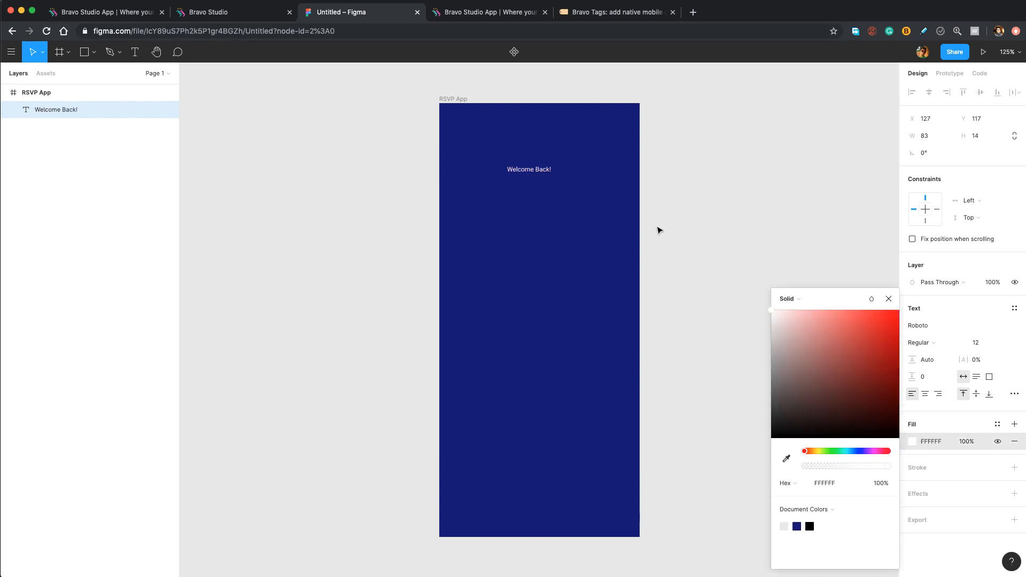
{"action": "left_click", "coordinate": [980, 341]}
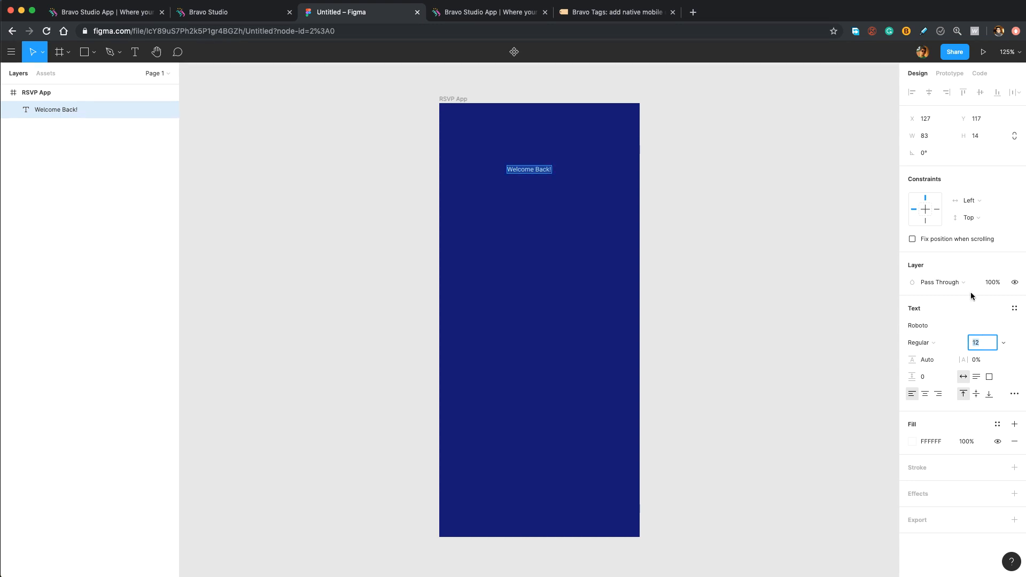
{"action": "type", "text": "60"}
{"action": "key", "text": "Return"}
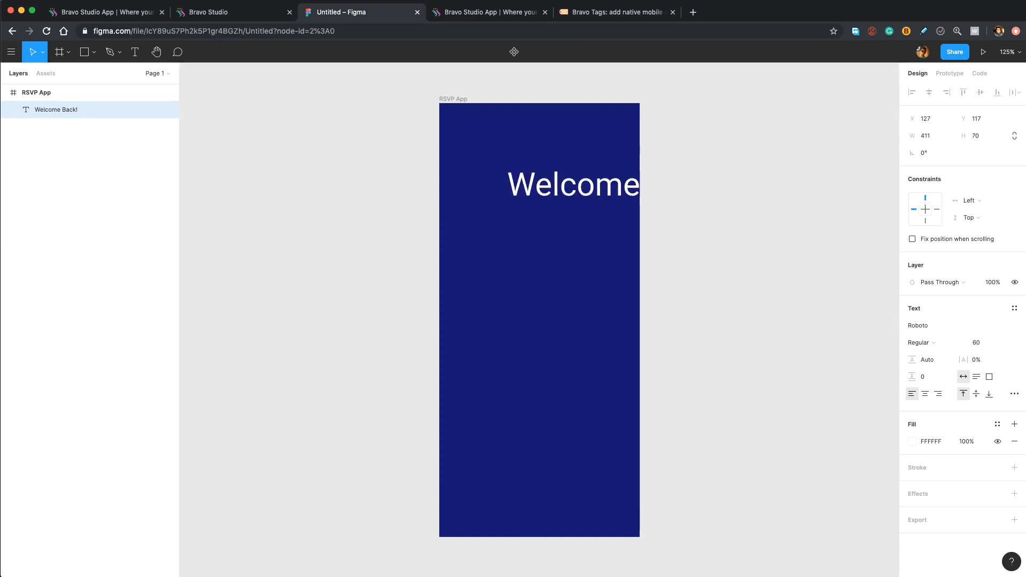
- Narrow the text box so 'Back!' wraps, reduce it to 40 px and nudge it to 40, 90
{"action": "double_click", "coordinate": [565, 185]}
{"action": "key", "text": "Escape"}
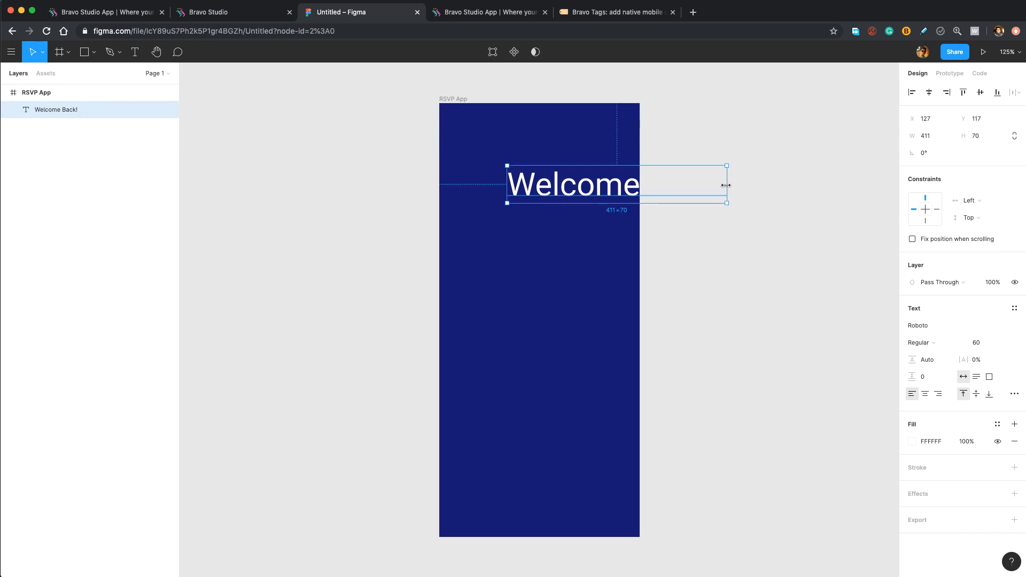
{"action": "left_click_drag", "start_coordinate": [726, 184], "coordinate": [568, 173]}
{"action": "left_click", "coordinate": [988, 342]}
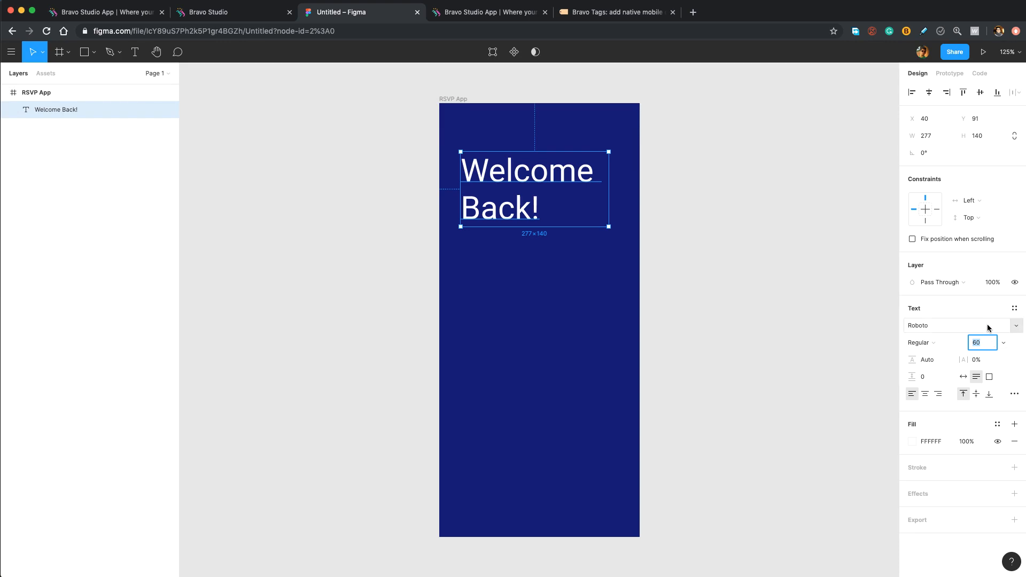
{"action": "type", "text": "40"}
{"action": "key", "text": "Return"}
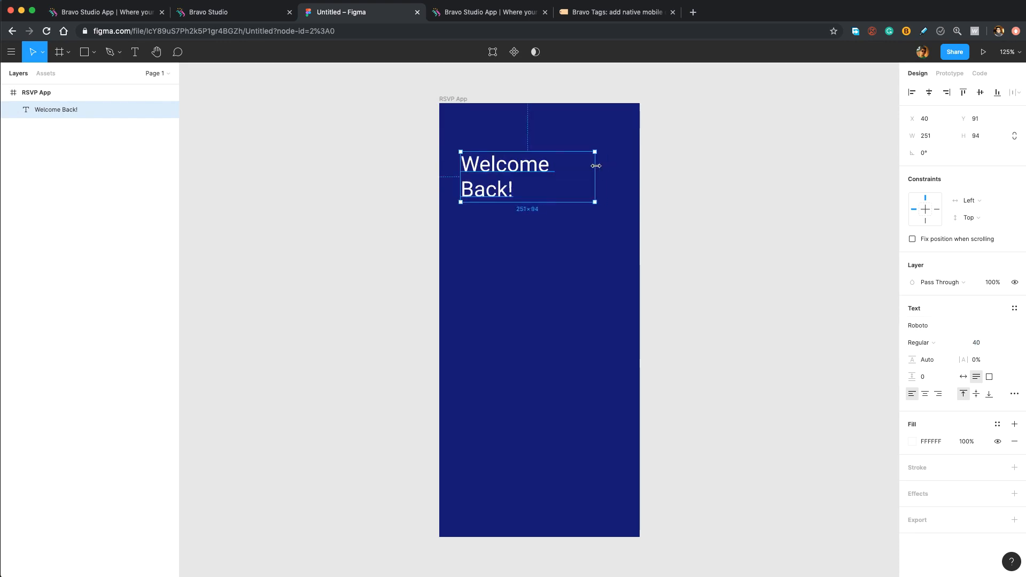
{"action": "key", "text": "Up"}
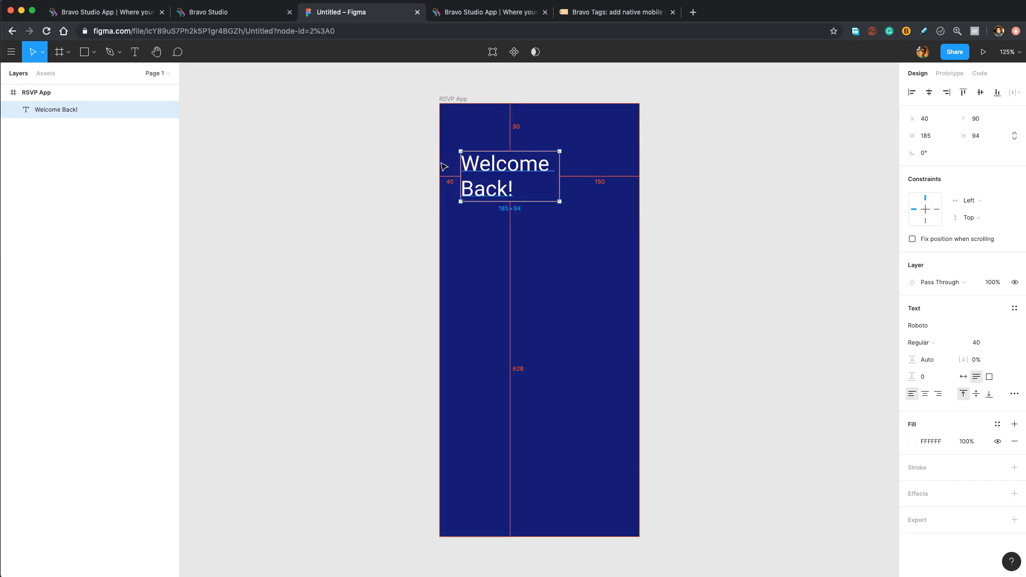
{"action": "left_click", "coordinate": [696, 198]}
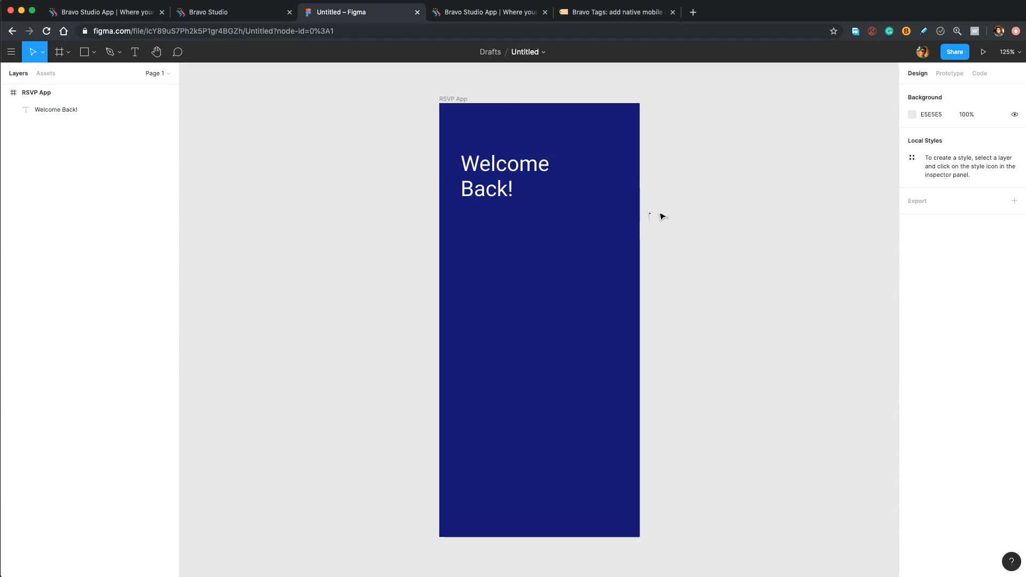
- Draw a grey rounded-corner rectangle below the Welcome Back! heading
{"action": "left_click", "coordinate": [94, 52]}
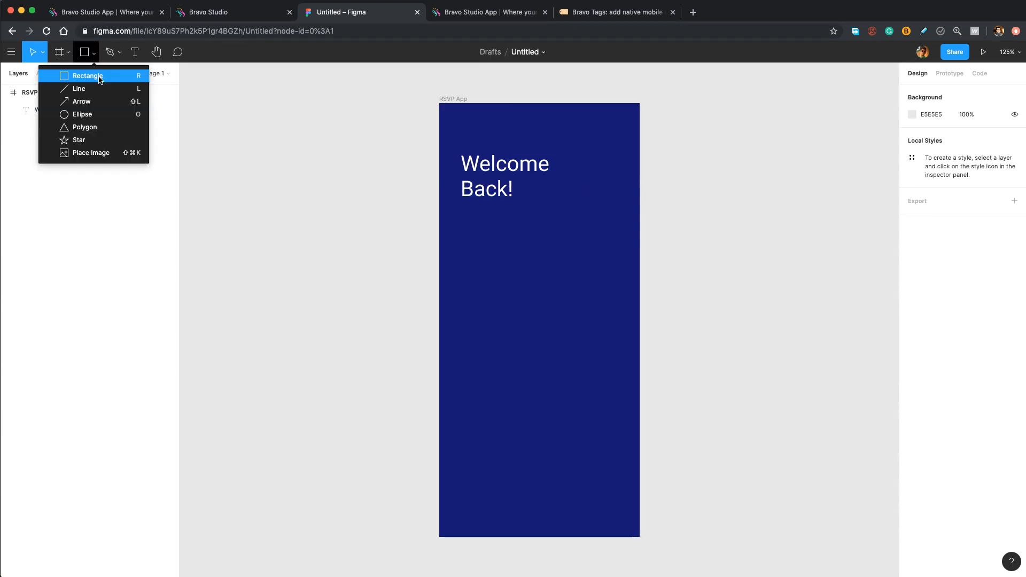
{"action": "left_click", "coordinate": [98, 79]}
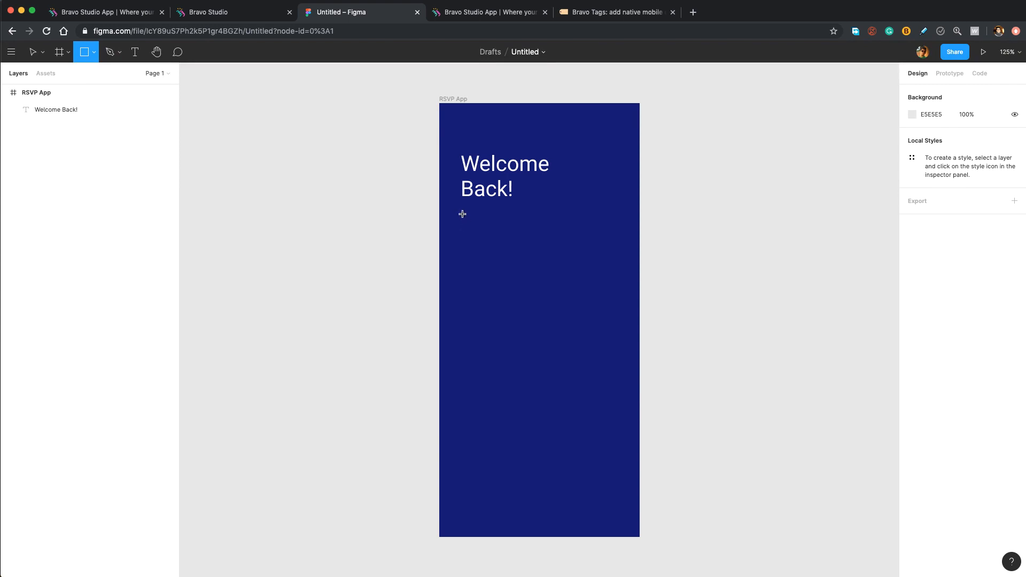
{"action": "left_click_drag", "start_coordinate": [462, 213], "coordinate": [620, 487]}
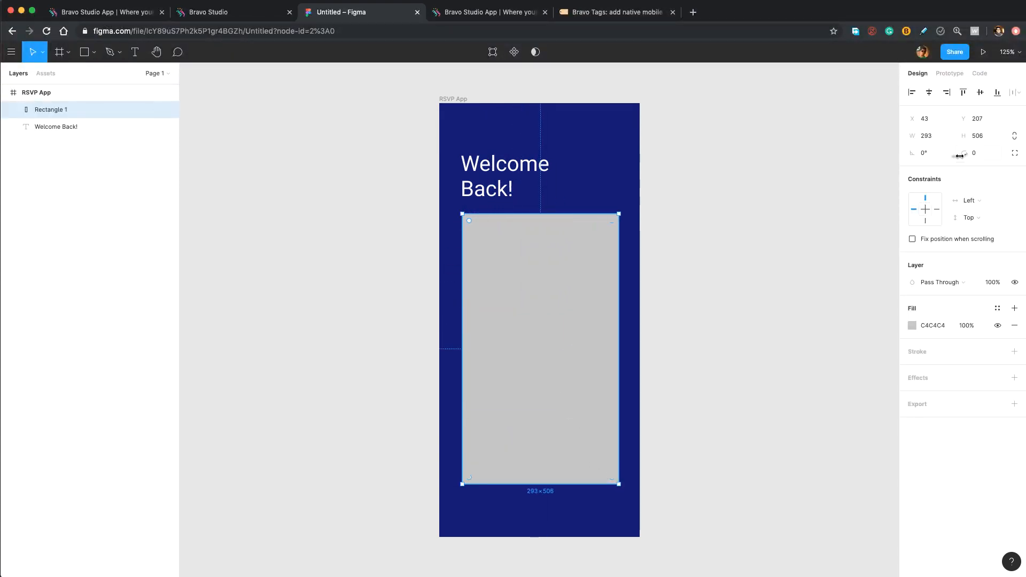
{"action": "left_click_drag", "start_coordinate": [963, 154], "coordinate": [155, 183]}
- Move the rectangle down to position 40, 215 and deselect it
{"action": "left_click_drag", "start_coordinate": [562, 259], "coordinate": [560, 260]}
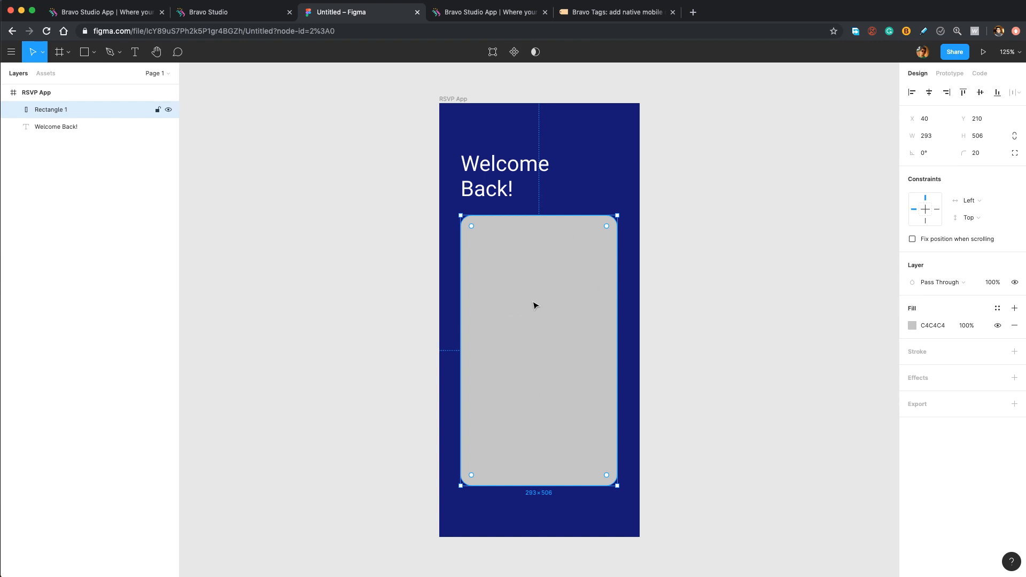
{"action": "left_click_drag", "start_coordinate": [535, 306], "coordinate": [535, 308]}
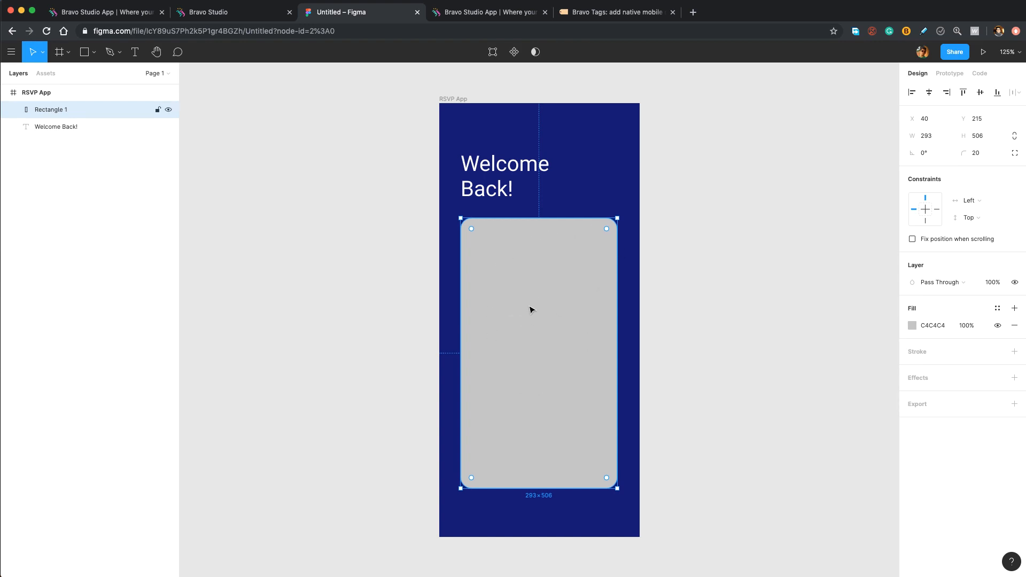
{"action": "left_click", "coordinate": [632, 309]}
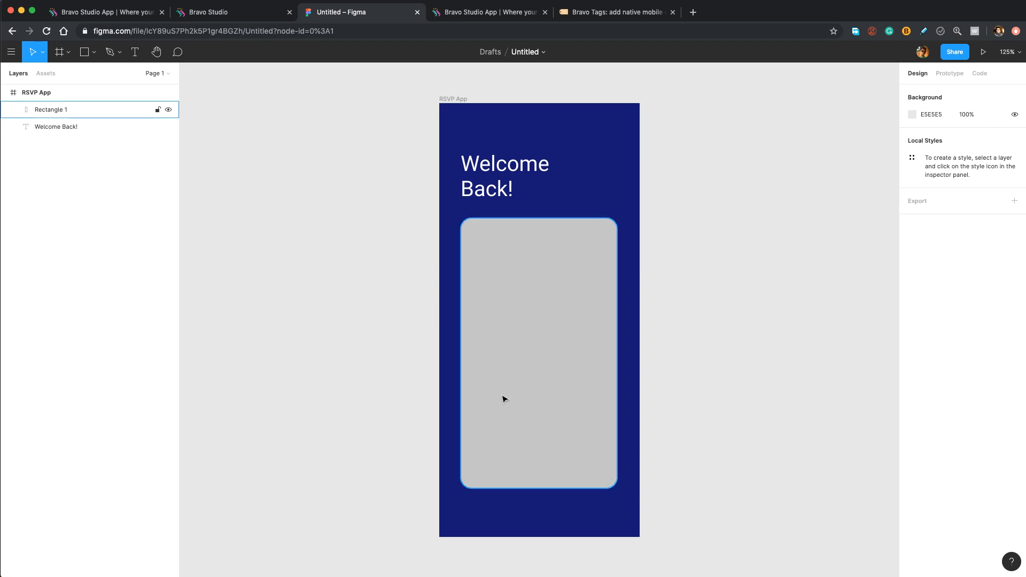
- Draw a new frame over the RSVP App screen and select the grey rectangle
{"action": "left_click", "coordinate": [68, 52]}
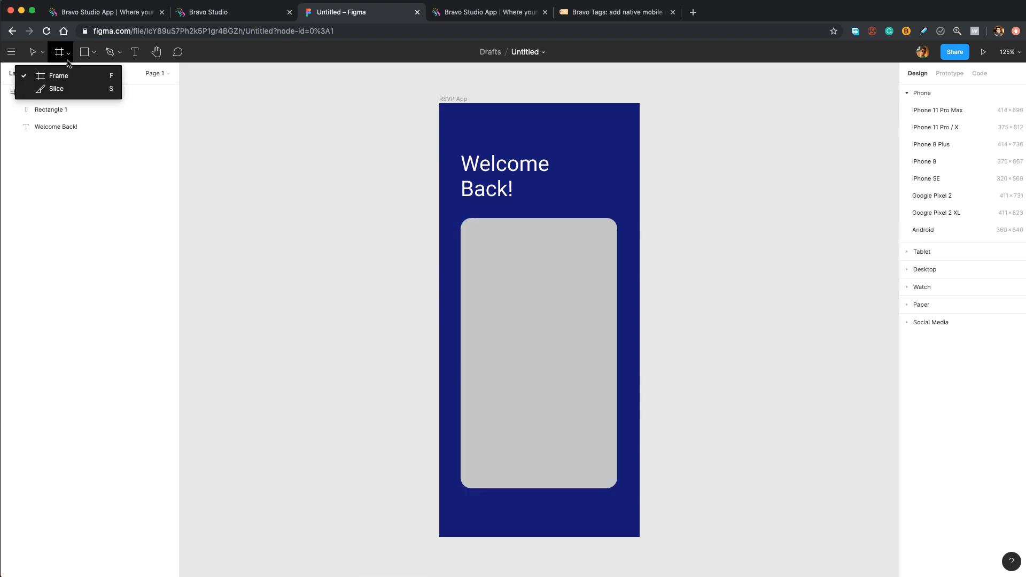
{"action": "left_click", "coordinate": [65, 70]}
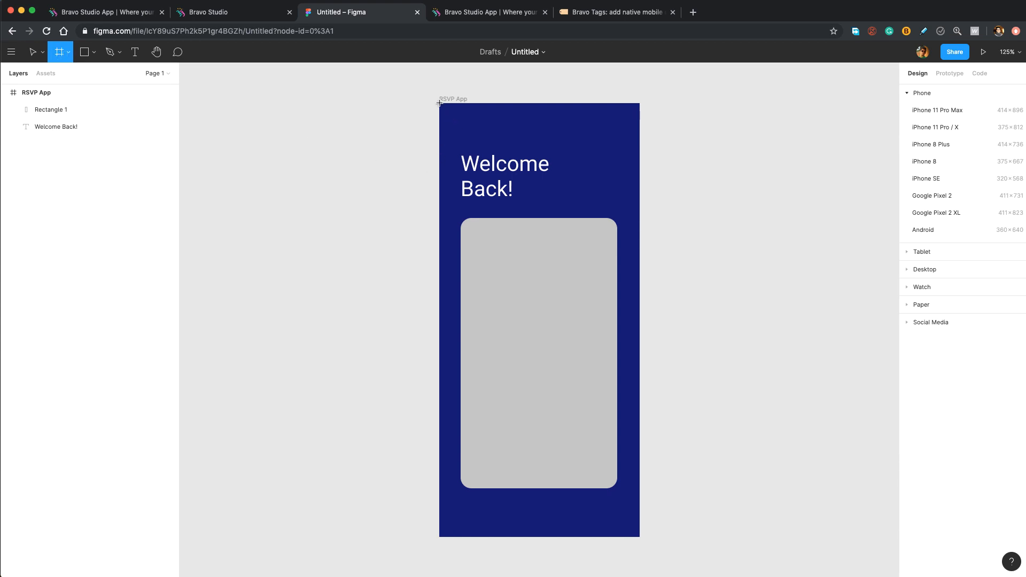
{"action": "left_click_drag", "start_coordinate": [439, 103], "coordinate": [639, 535]}
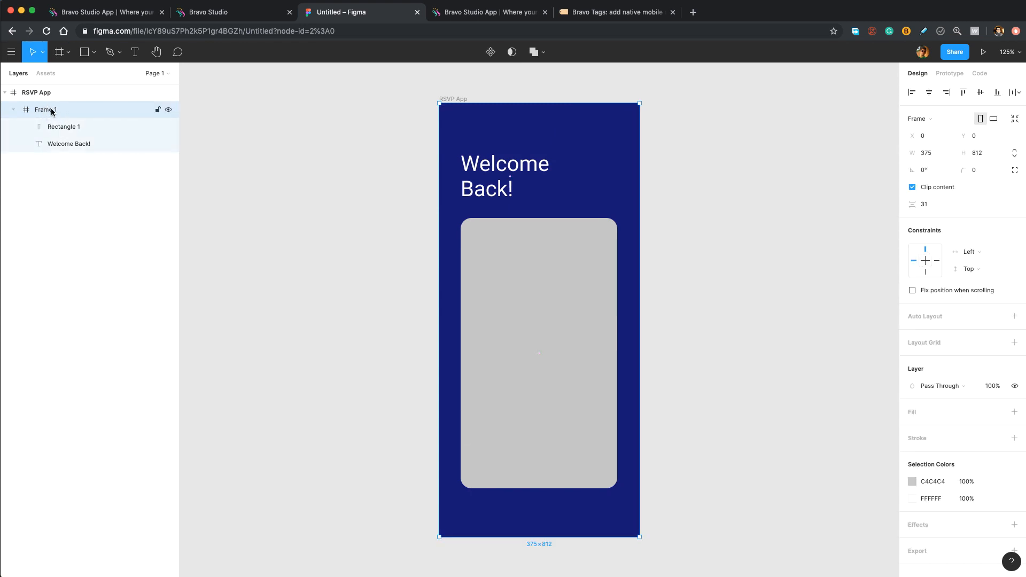
{"action": "left_click", "coordinate": [540, 271]}
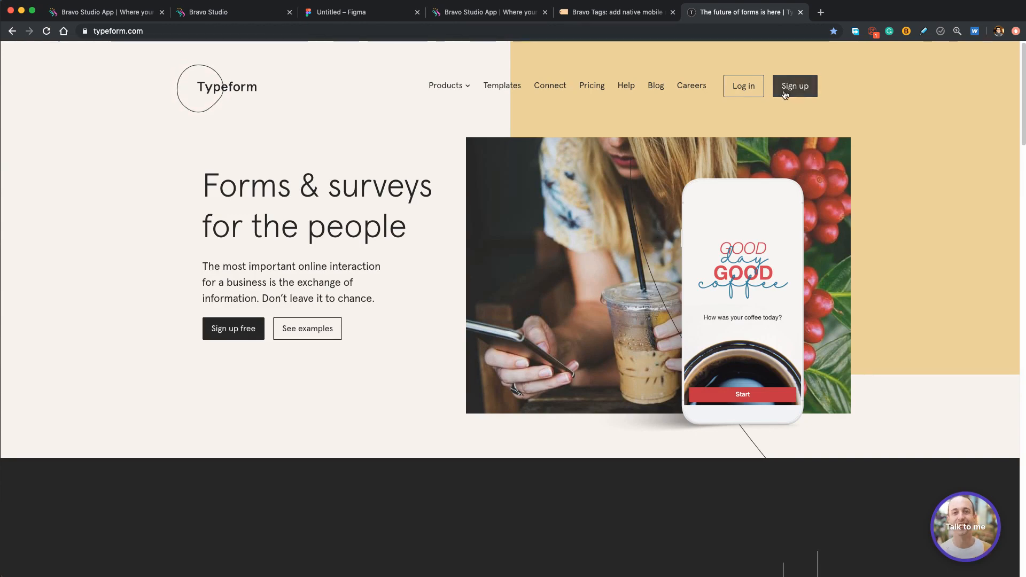
- Log in to Typeform, start a new typeform and filter templates to Forms > Registration
{"action": "left_click", "coordinate": [745, 88]}
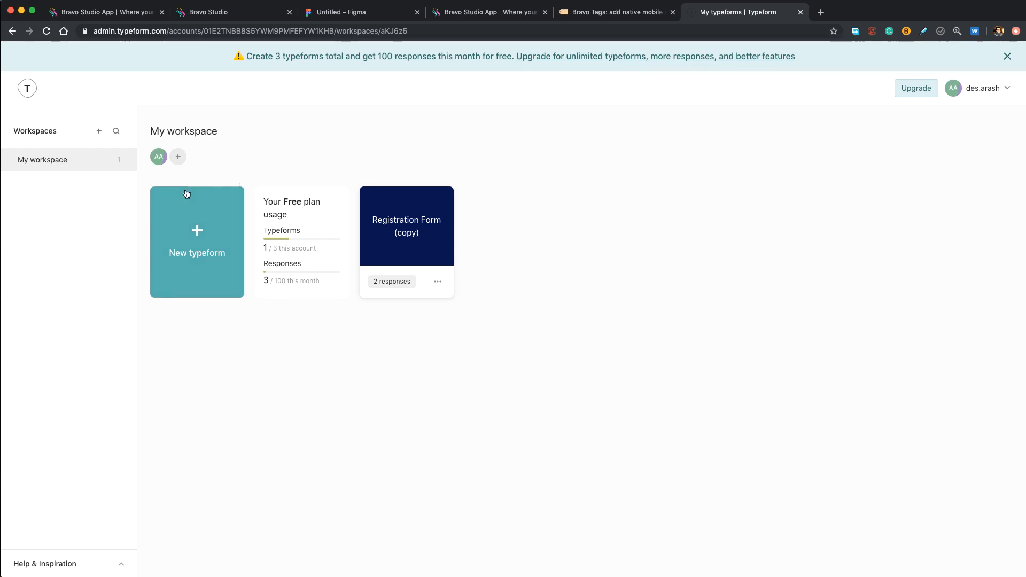
{"action": "left_click", "coordinate": [184, 243]}
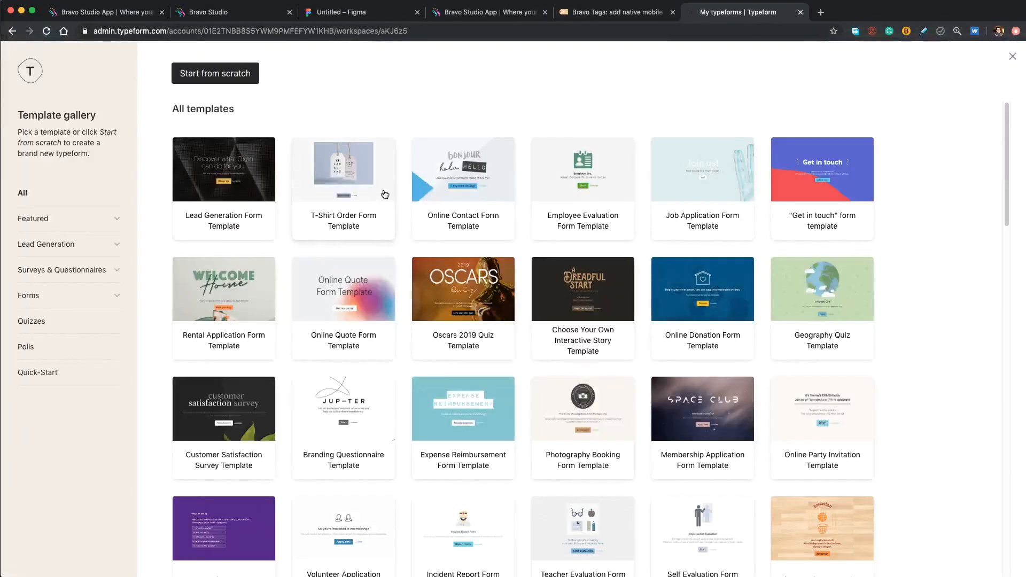
{"action": "scroll", "coordinate": [407, 176], "scroll_direction": "down", "scroll_amount": 10}
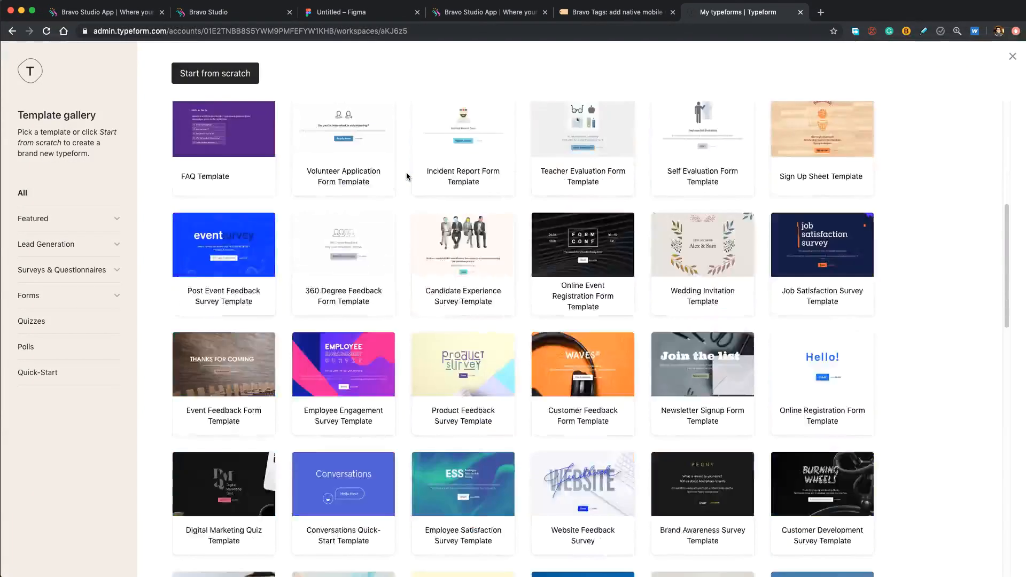
{"action": "scroll", "coordinate": [406, 172], "scroll_direction": "up", "scroll_amount": 10}
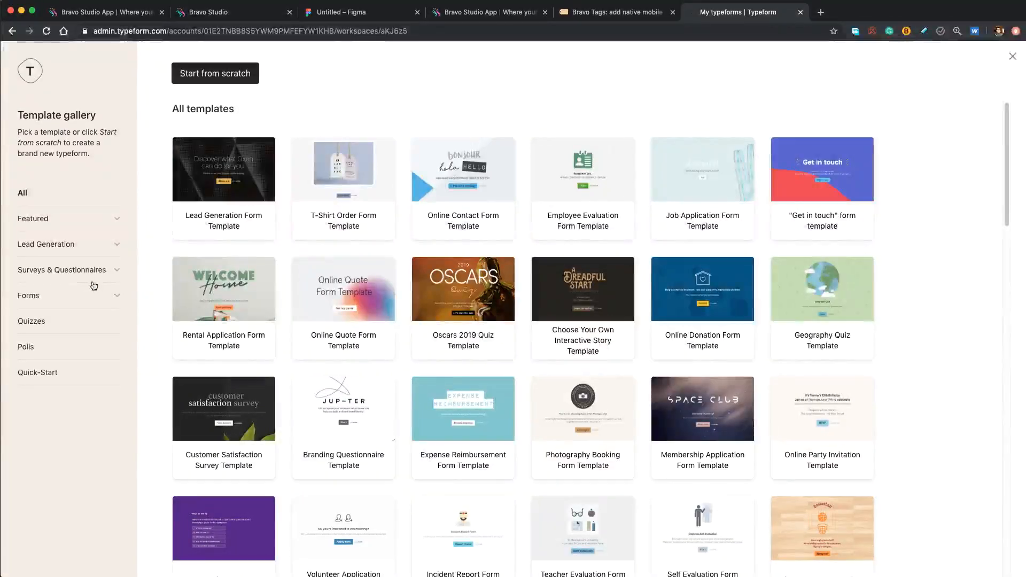
{"action": "left_click", "coordinate": [112, 296]}
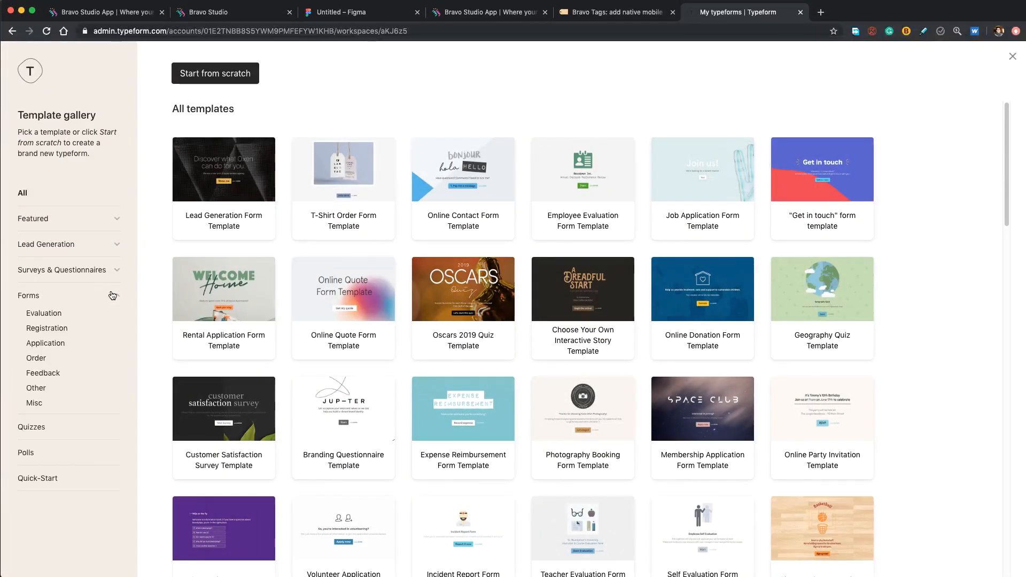
{"action": "left_click", "coordinate": [42, 330]}
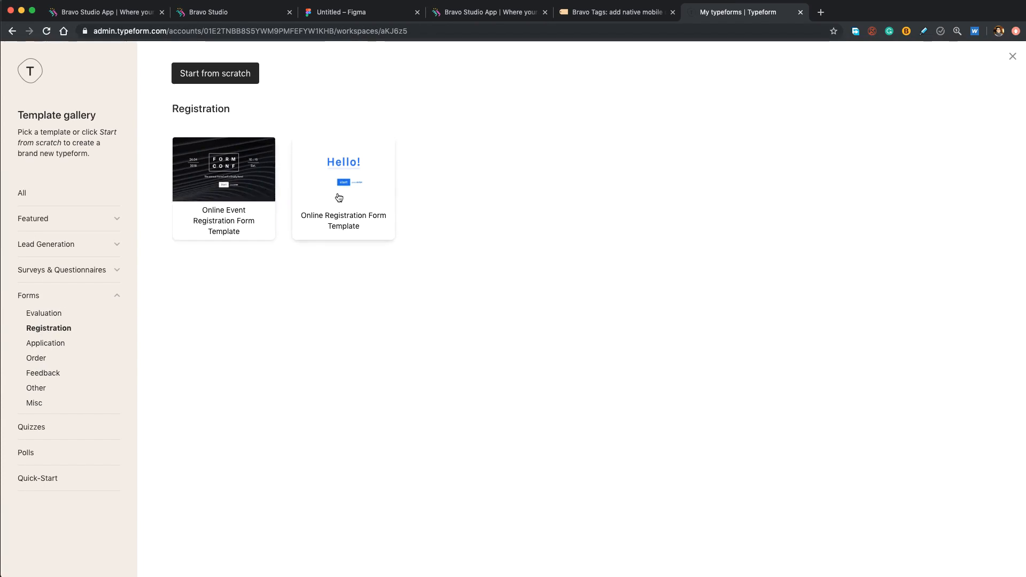
- Preview the Online Registration Form Template and enter a test first and last name
{"action": "left_click", "coordinate": [367, 187]}
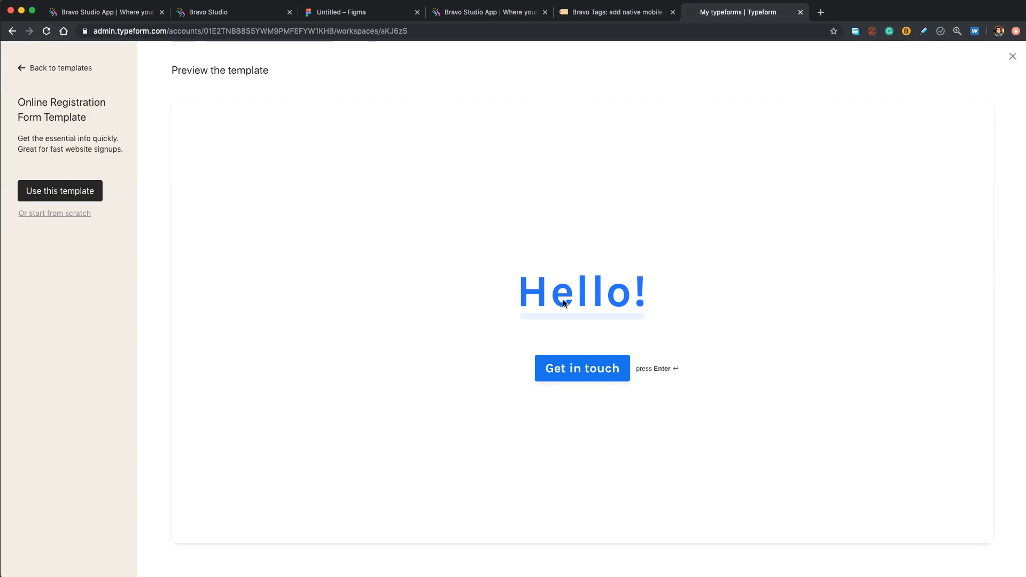
{"action": "left_click", "coordinate": [568, 377]}
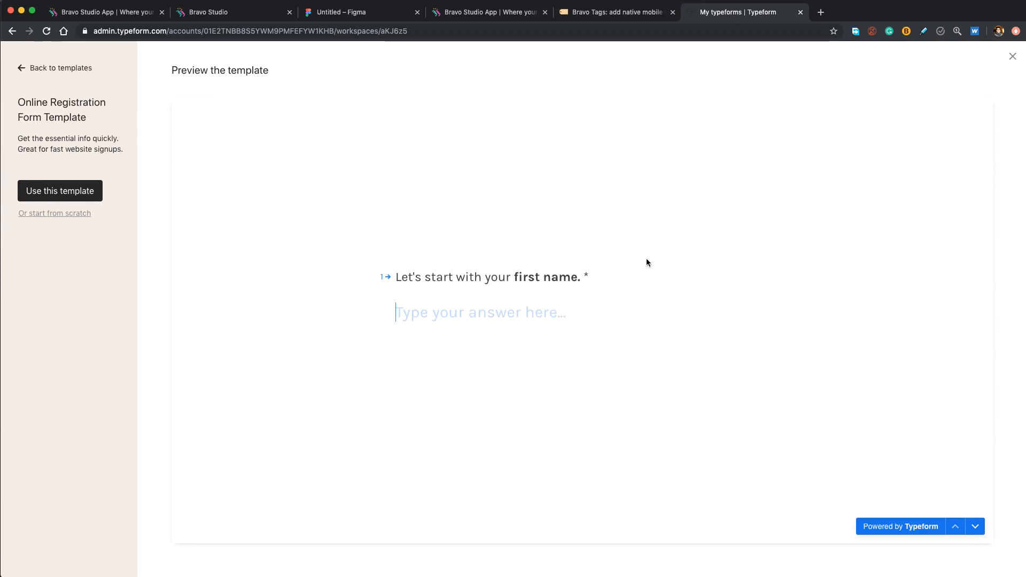
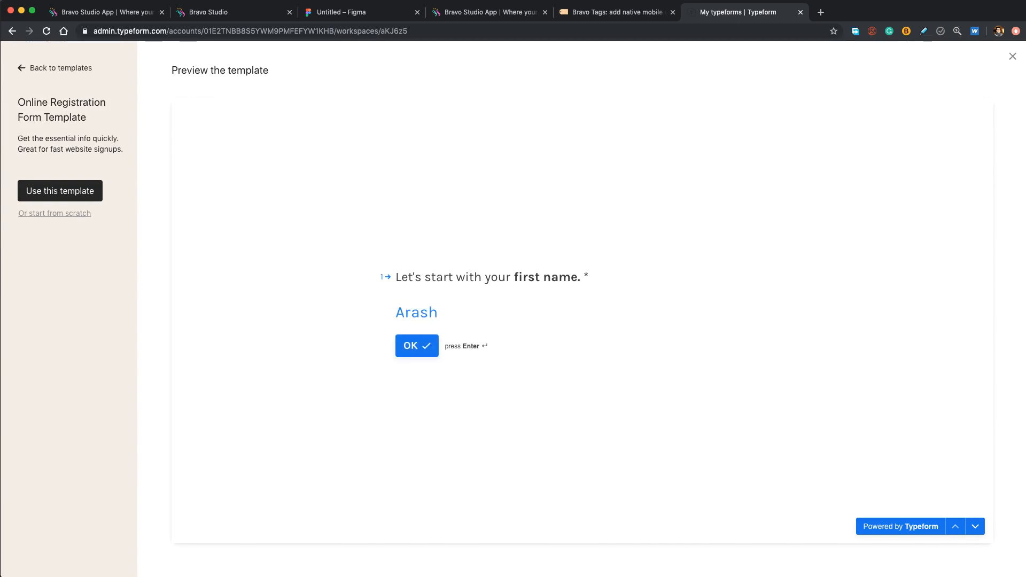
{"action": "key", "text": "Return"}
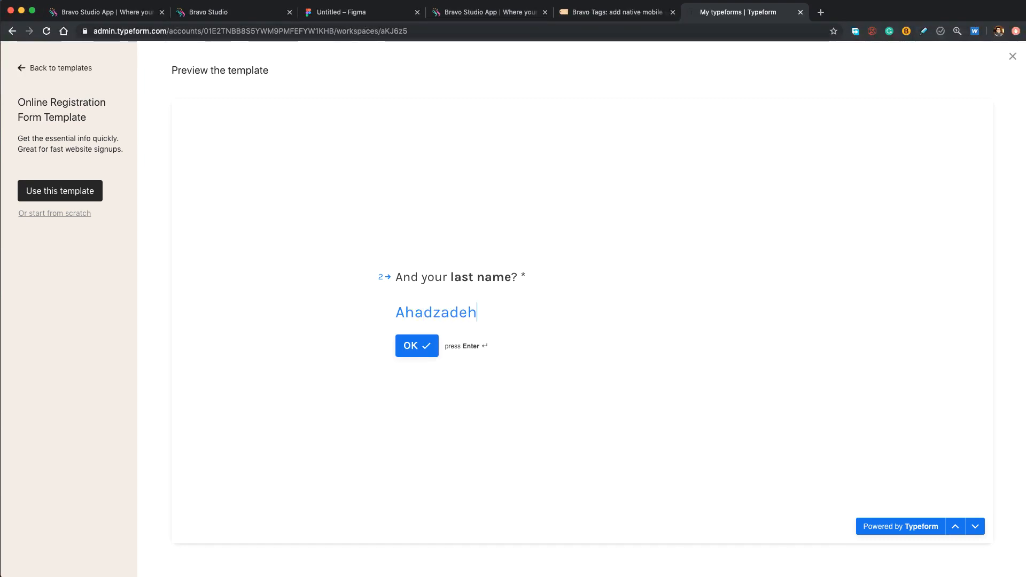
{"action": "key", "text": "Return"}
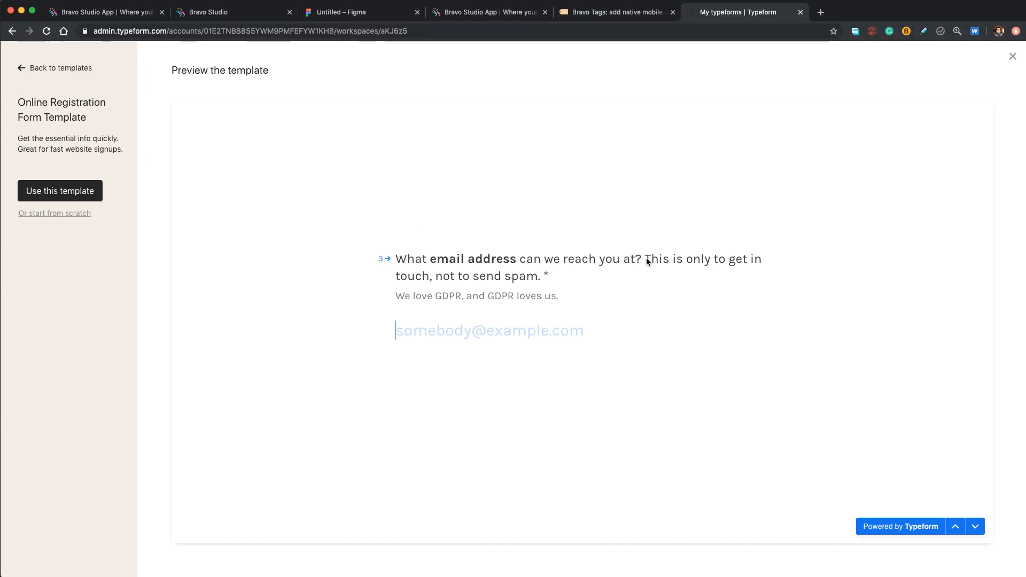
- Enter a test e-mail address, choose Algeria as country, and submit the registration
{"action": "type", "text": "test"}
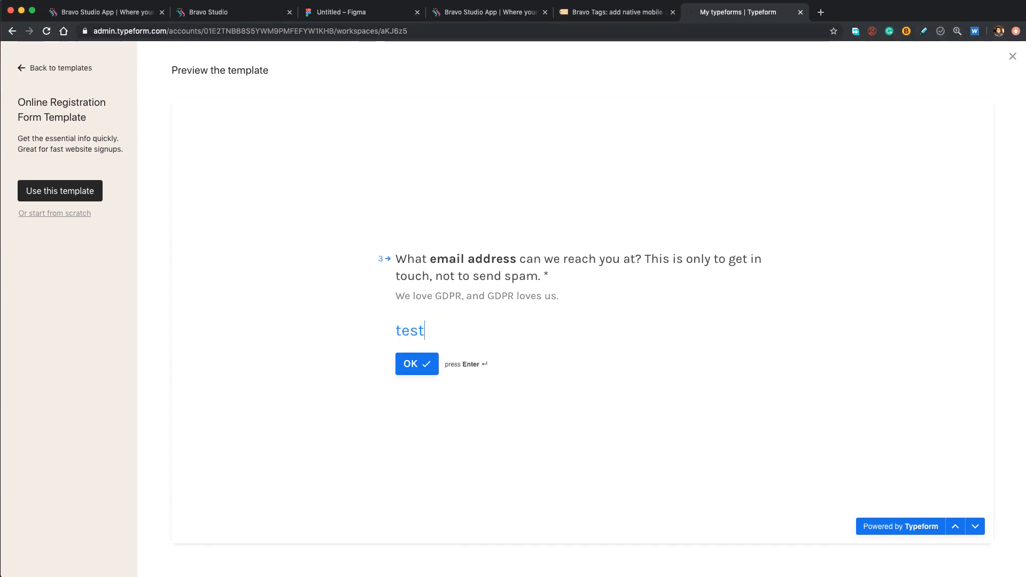
{"action": "type", "text": "@test"}
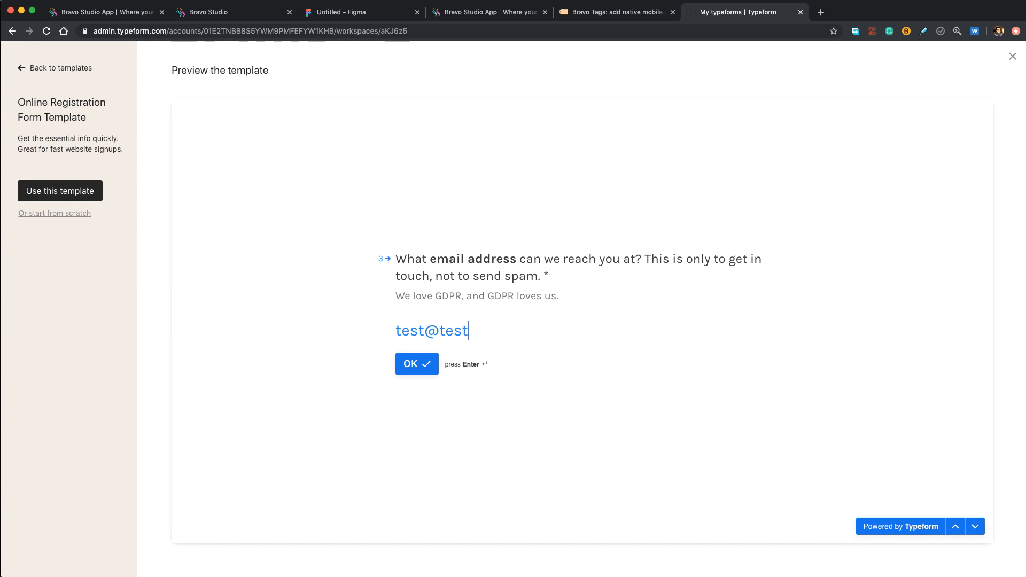
{"action": "type", "text": ".com"}
{"action": "key", "text": "Return"}
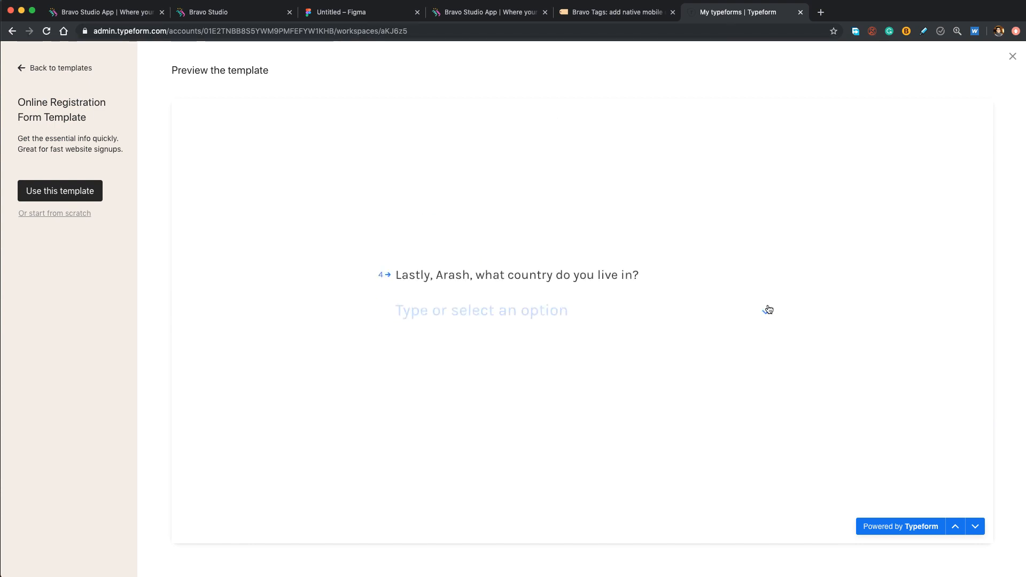
{"action": "left_click", "coordinate": [768, 310]}
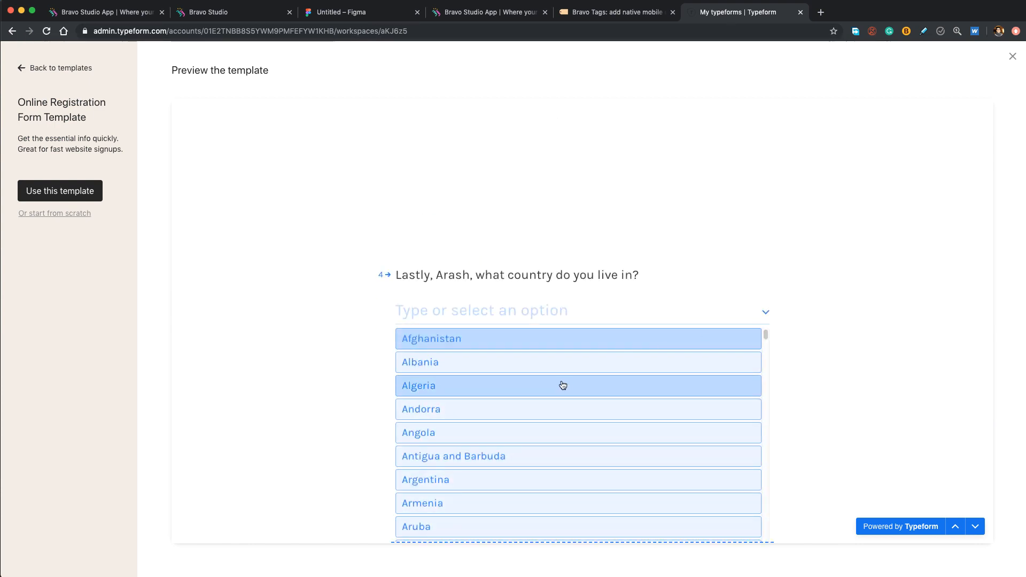
{"action": "left_click", "coordinate": [562, 386]}
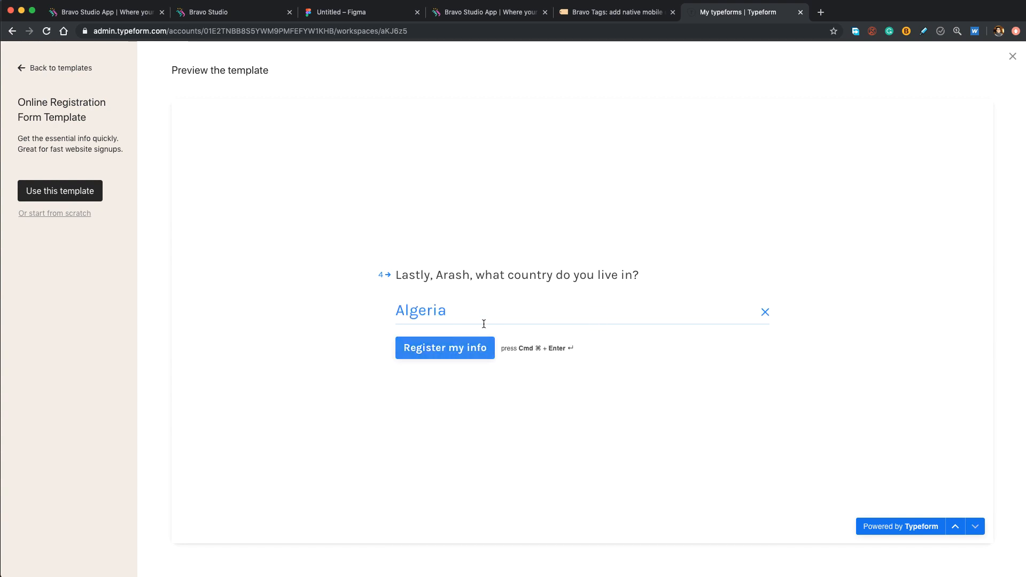
{"action": "left_click", "coordinate": [449, 351]}
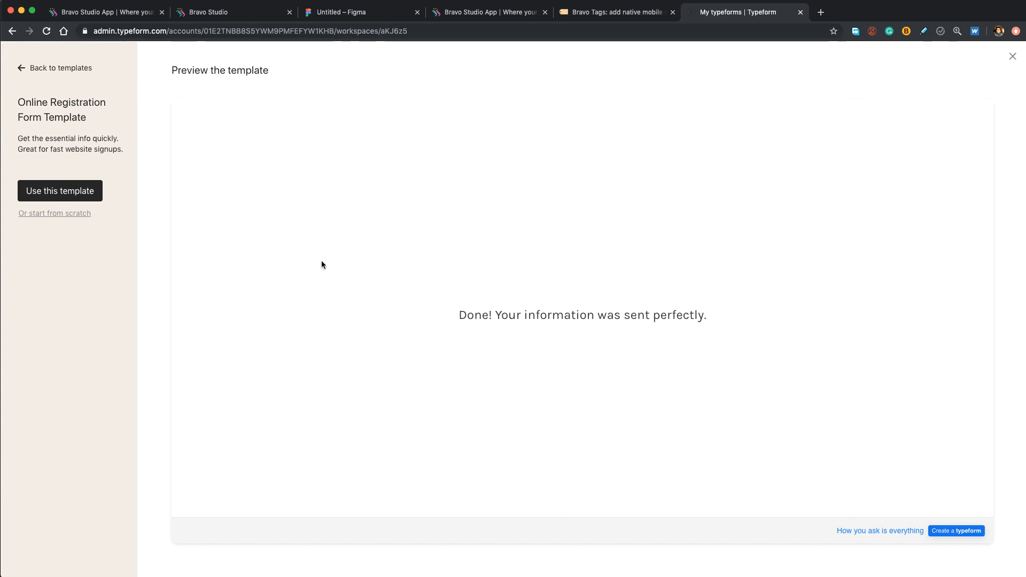
- Create a typeform from the Registration template, inspect the country question, and show design themes
{"action": "left_click", "coordinate": [59, 191]}
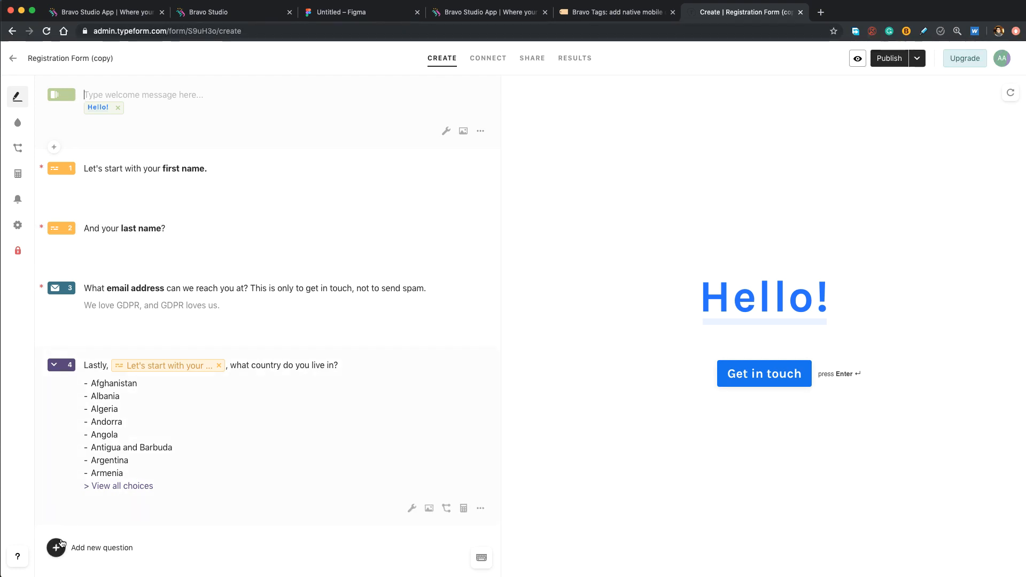
{"action": "left_click", "coordinate": [50, 367]}
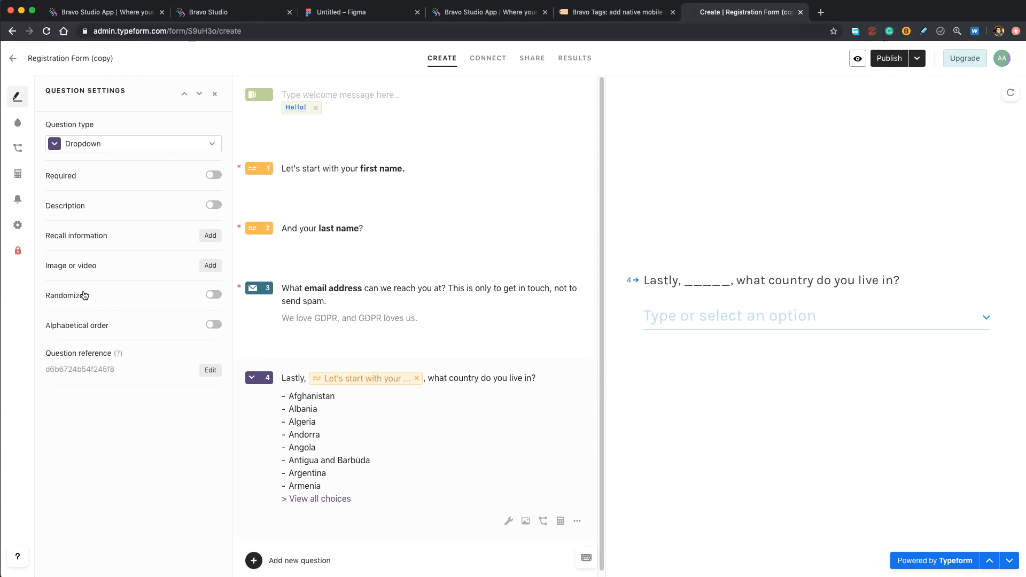
{"action": "left_click", "coordinate": [19, 130]}
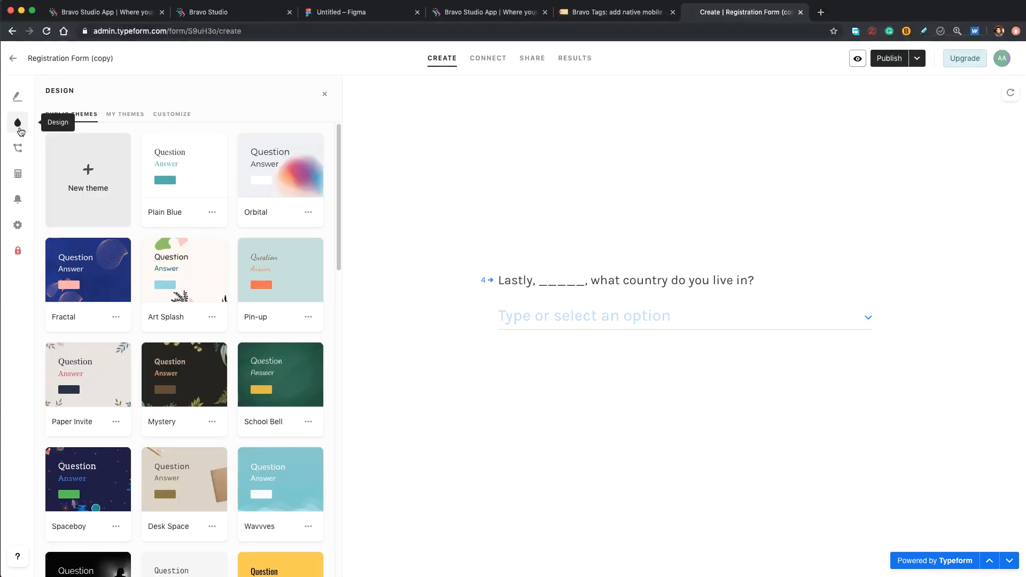
- Switch to the theme's Customize tab for fonts and colours, then return to the Figma file
{"action": "left_click", "coordinate": [170, 117]}
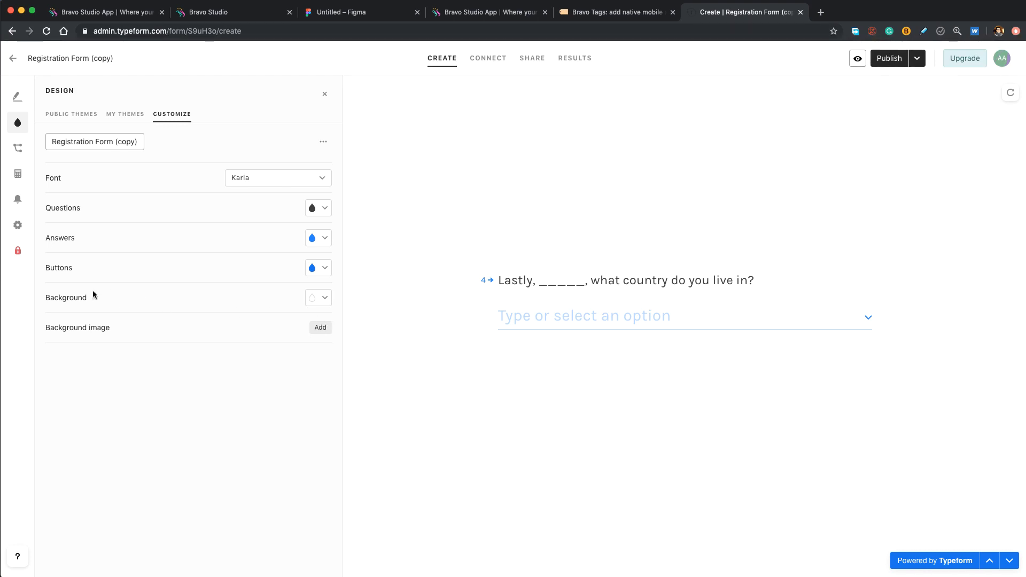
{"action": "left_click", "coordinate": [339, 14]}
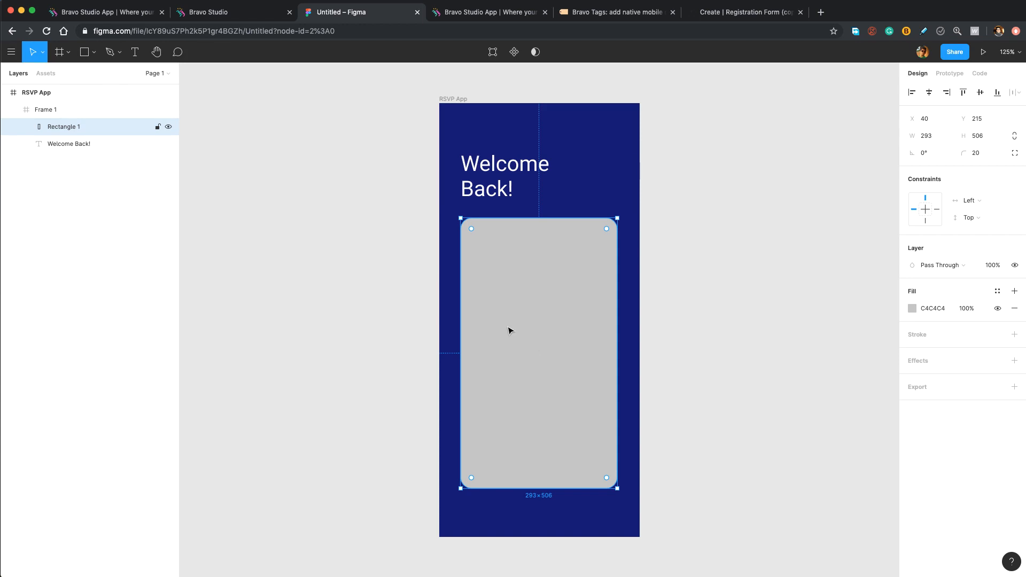
- Confirm the RSVP App frame's fill is navy 141275, then go back to the Typeform editor
{"action": "left_click", "coordinate": [586, 184]}
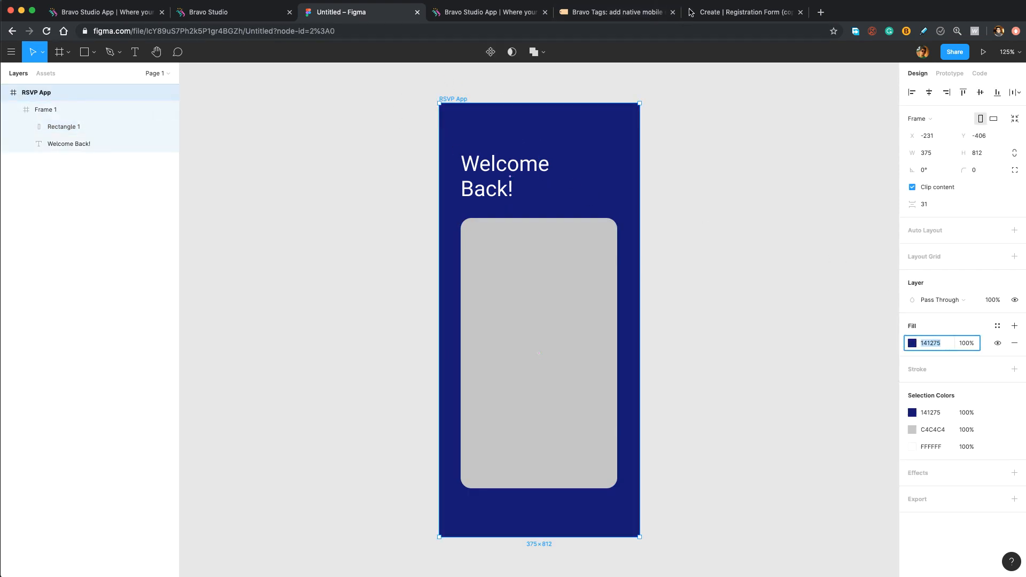
{"action": "left_click", "coordinate": [705, 17]}
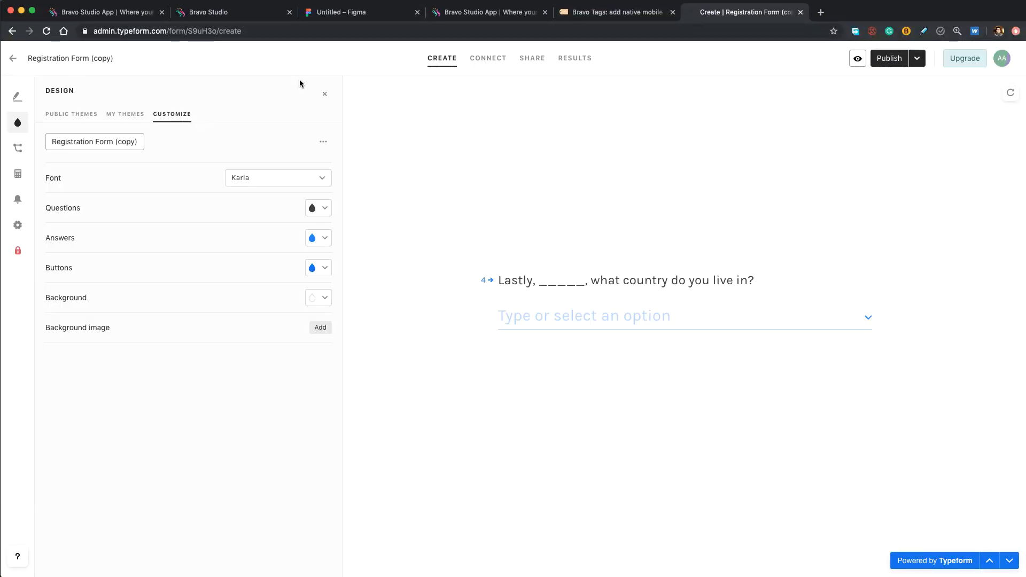
- Paste 141275 as the form's background colour and set question text to white
{"action": "left_click", "coordinate": [322, 302]}
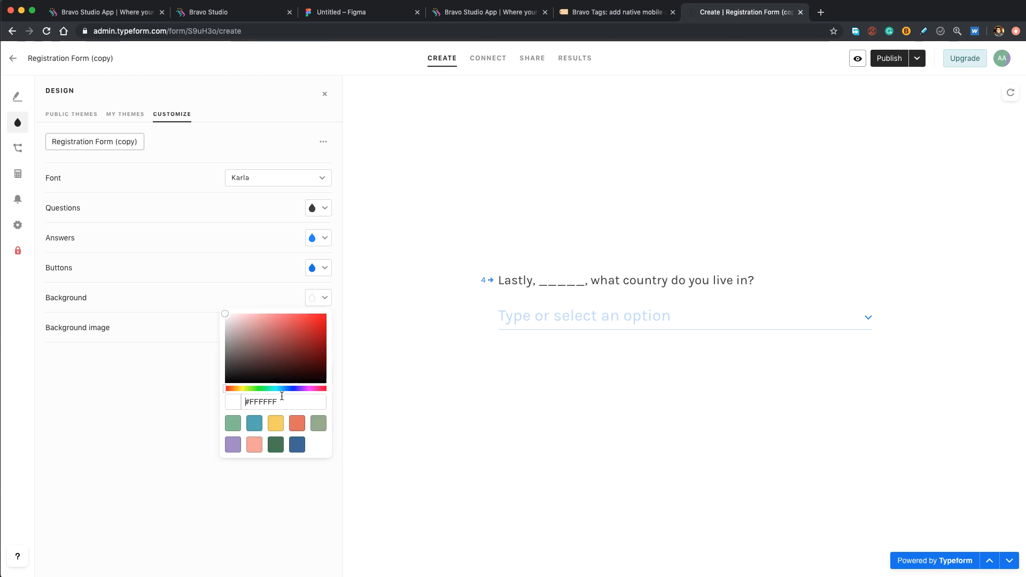
{"action": "triple_click", "coordinate": [282, 401]}
{"action": "type", "text": "141275"}
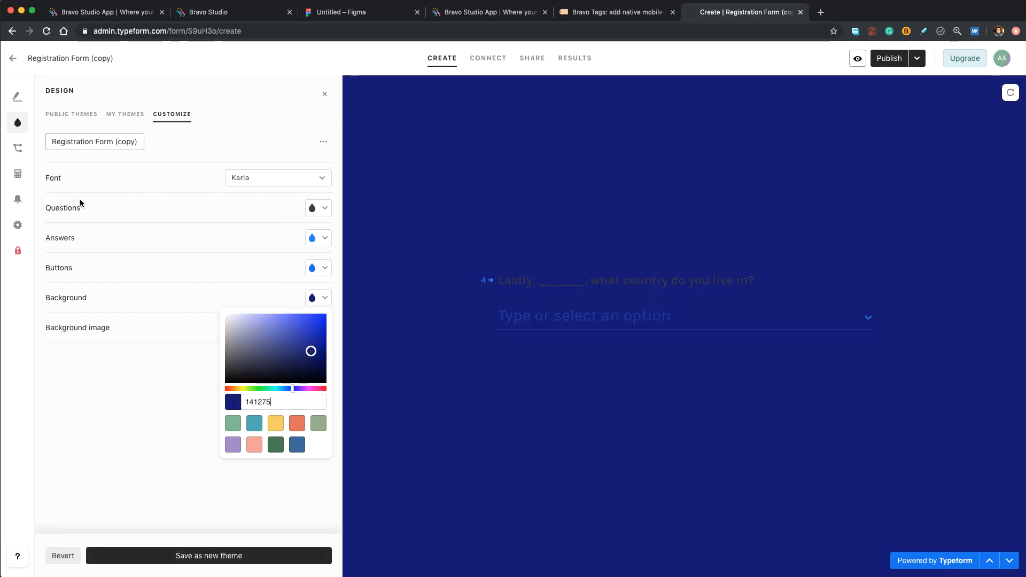
{"action": "left_click", "coordinate": [321, 211]}
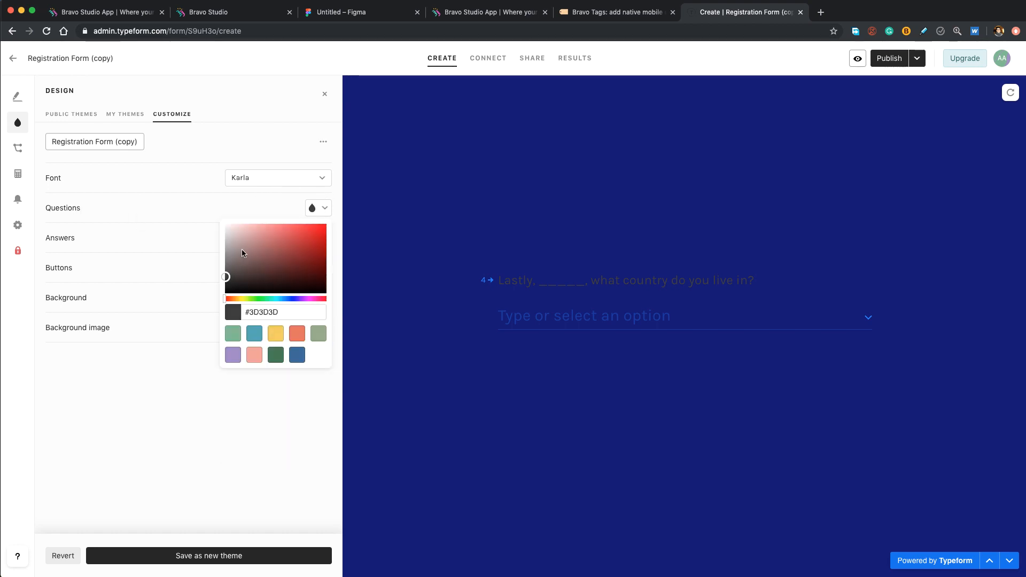
{"action": "left_click", "coordinate": [225, 225]}
{"action": "left_click", "coordinate": [251, 290]}
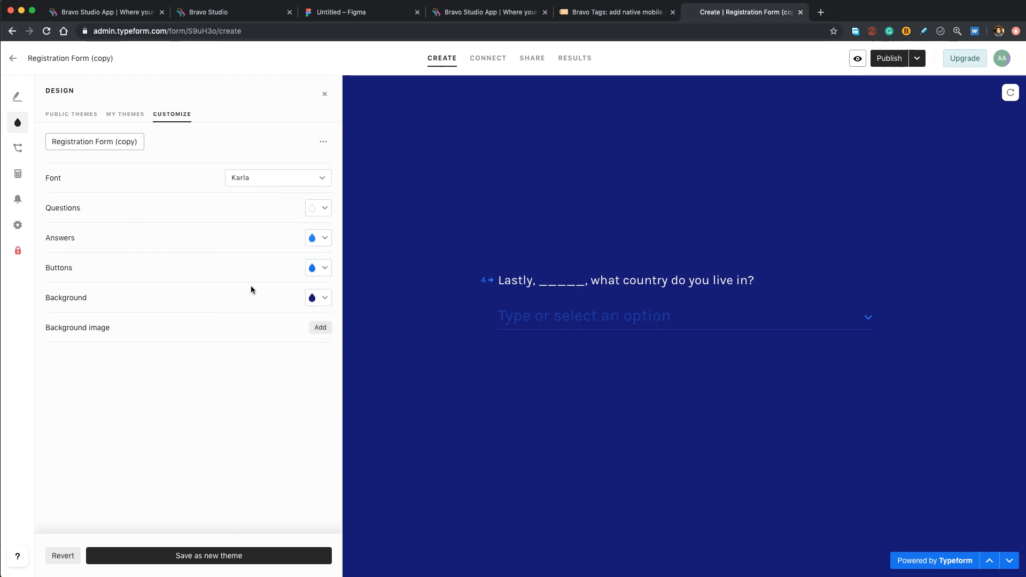
- Save the colours as a new theme and publish the form
{"action": "left_click", "coordinate": [885, 60]}
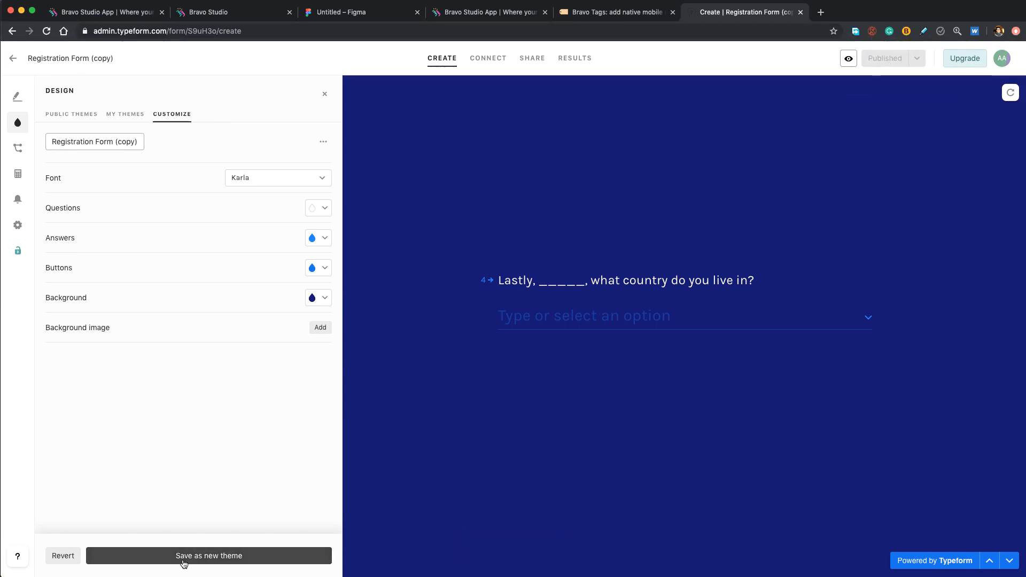
{"action": "left_click", "coordinate": [213, 561]}
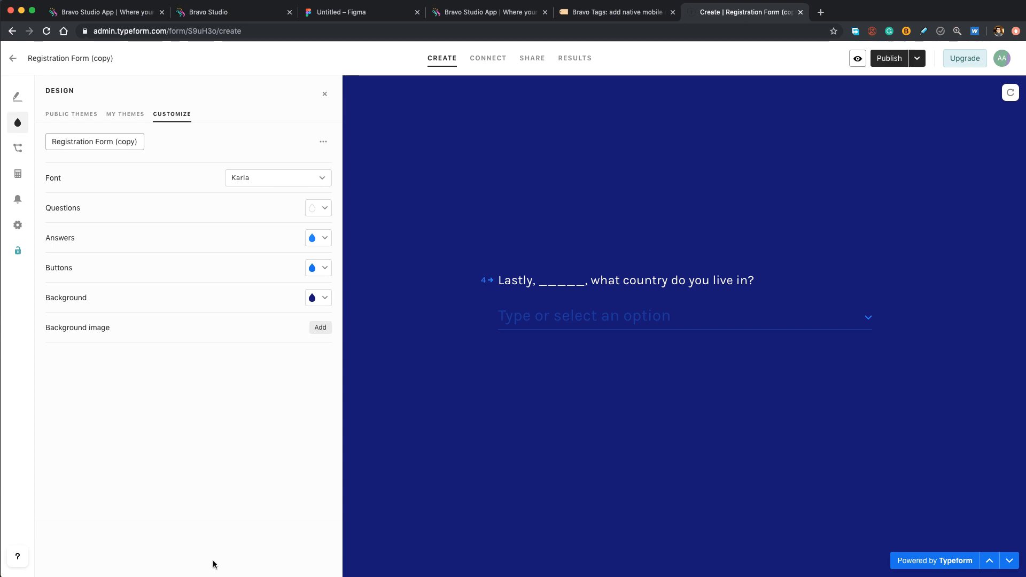
{"action": "left_click", "coordinate": [888, 60]}
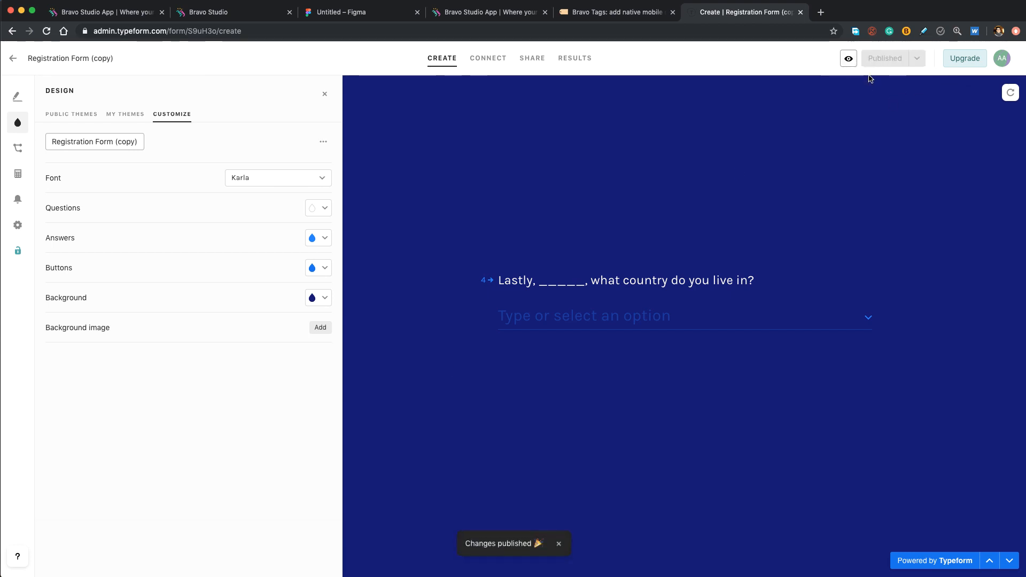
- Copy the published form's public URL from the Share page, then head to Bravo Studio
{"action": "left_click", "coordinate": [502, 68]}
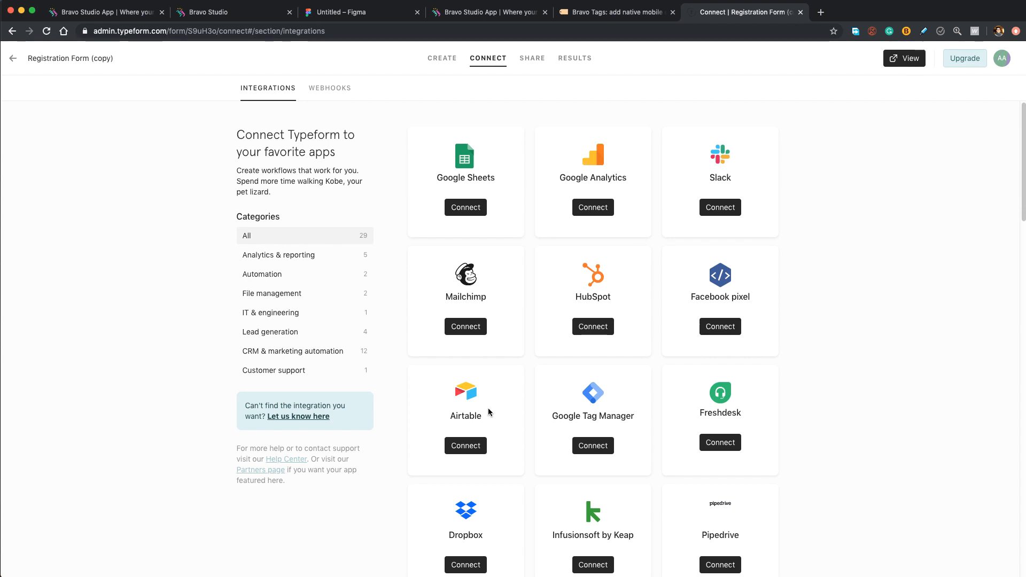
{"action": "left_click", "coordinate": [533, 60]}
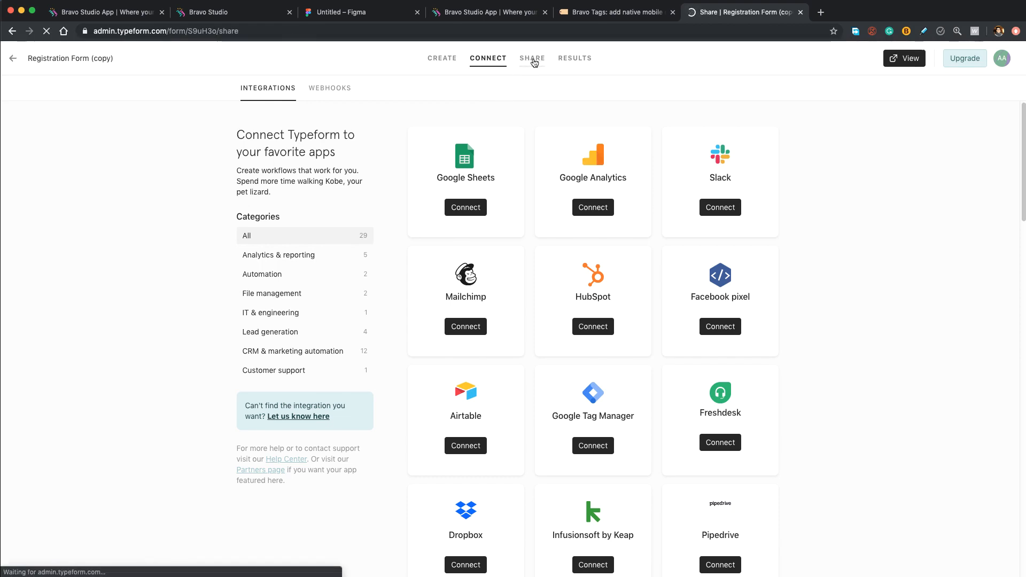
{"action": "left_click", "coordinate": [451, 150]}
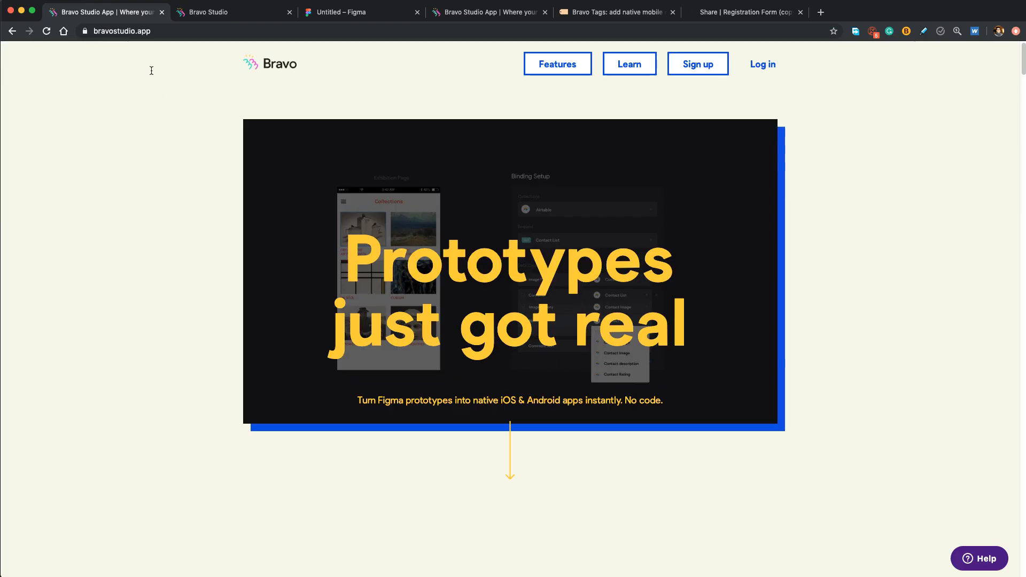
{"action": "left_click", "coordinate": [107, 12]}
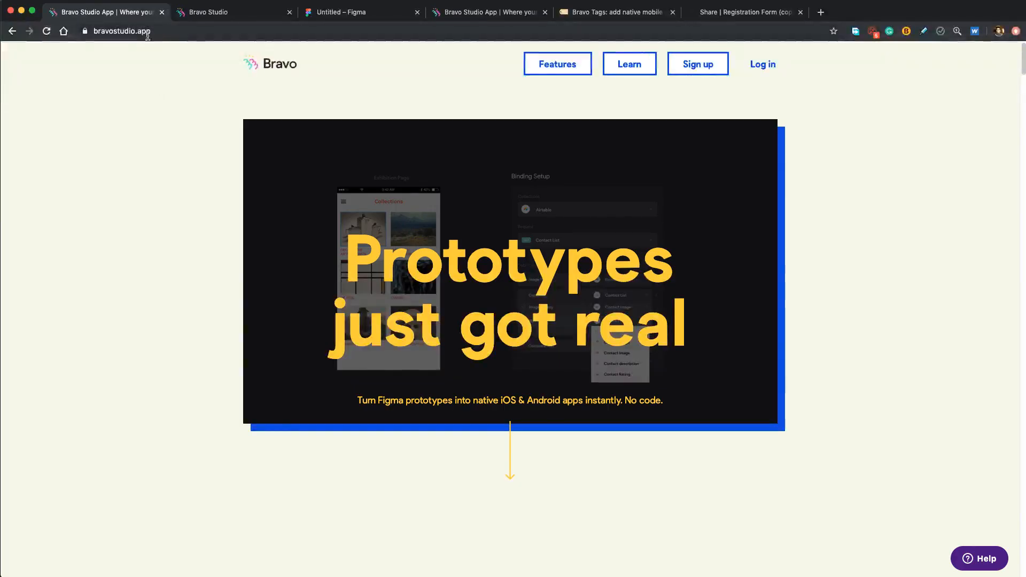
- Open the Bravo Help Center from the Help Guide link and scroll to its Concepts section
{"action": "scroll", "coordinate": [126, 114], "scroll_direction": "down", "scroll_amount": 10}
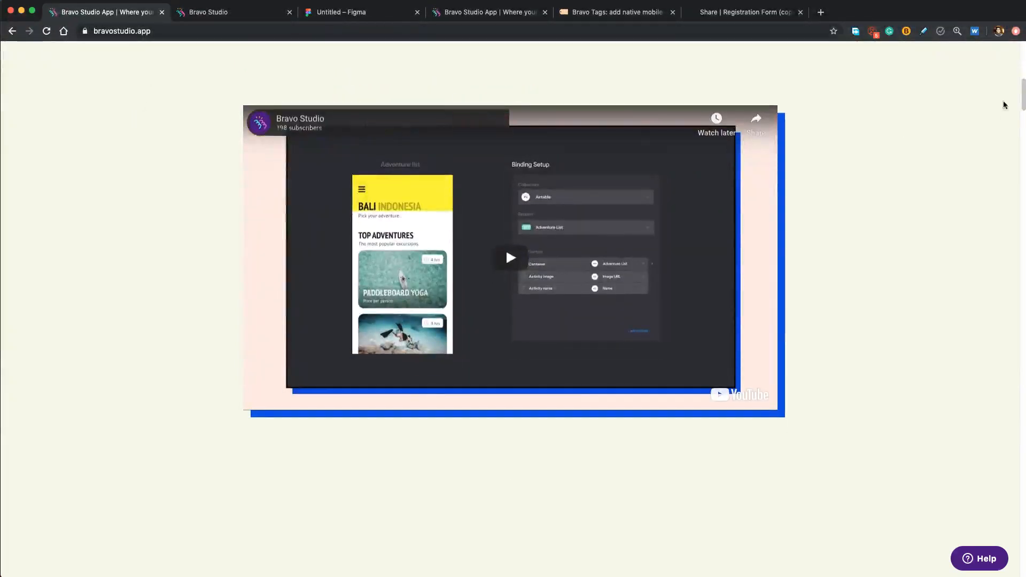
{"action": "left_click_drag", "start_coordinate": [1021, 95], "coordinate": [991, 557]}
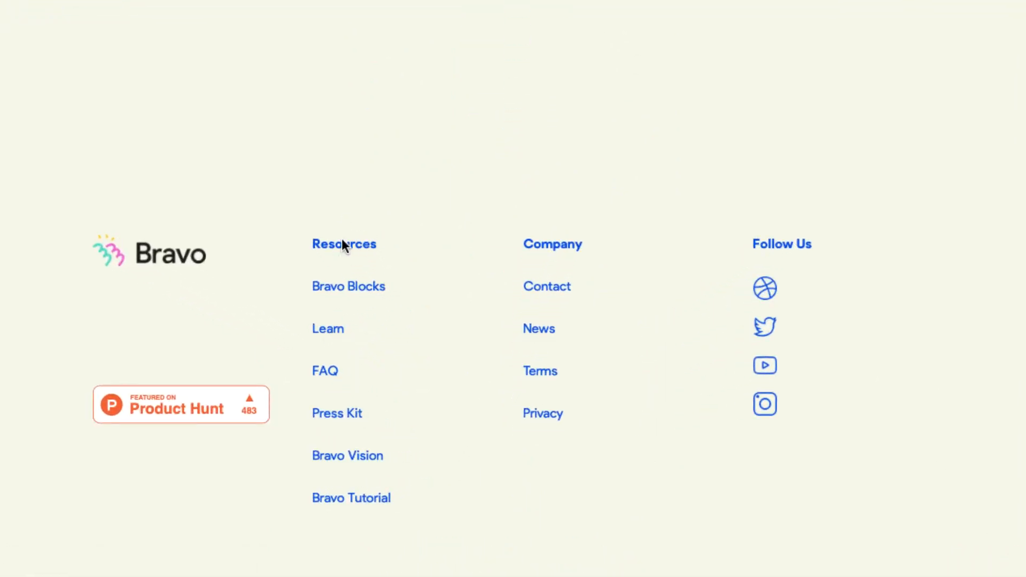
{"action": "left_click", "coordinate": [327, 329]}
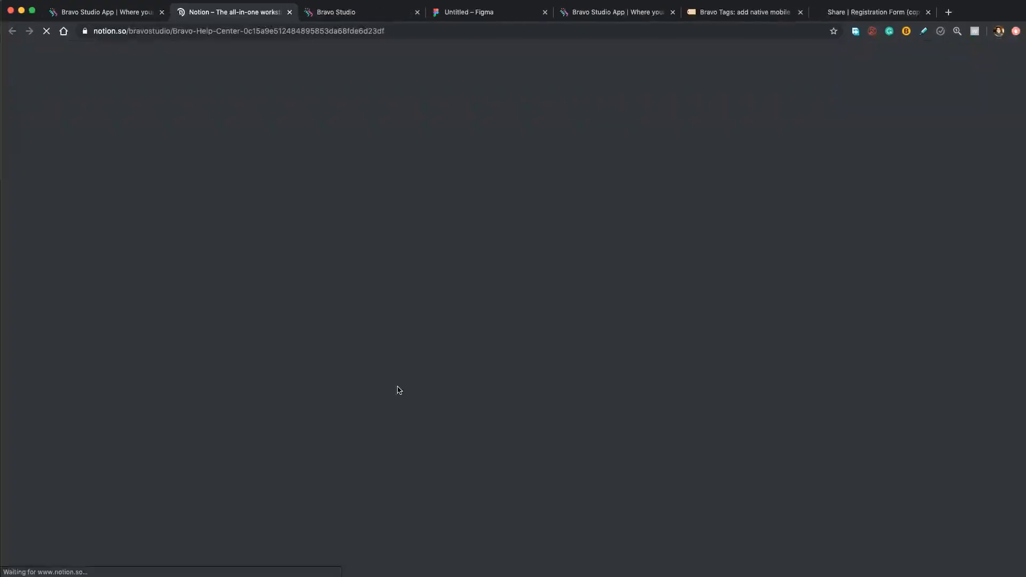
{"action": "left_click", "coordinate": [328, 12]}
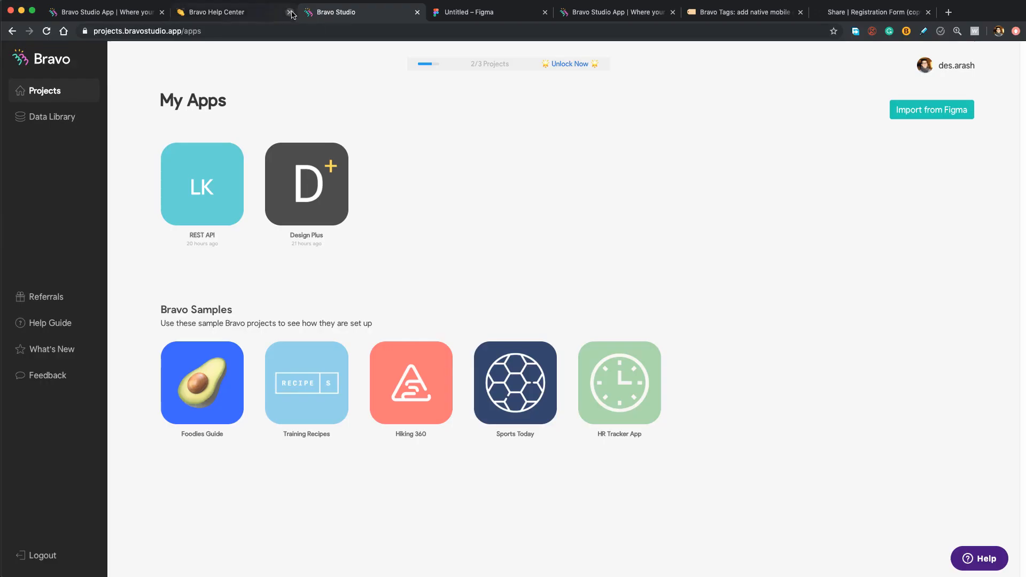
{"action": "left_click", "coordinate": [224, 14]}
{"action": "left_click", "coordinate": [328, 12]}
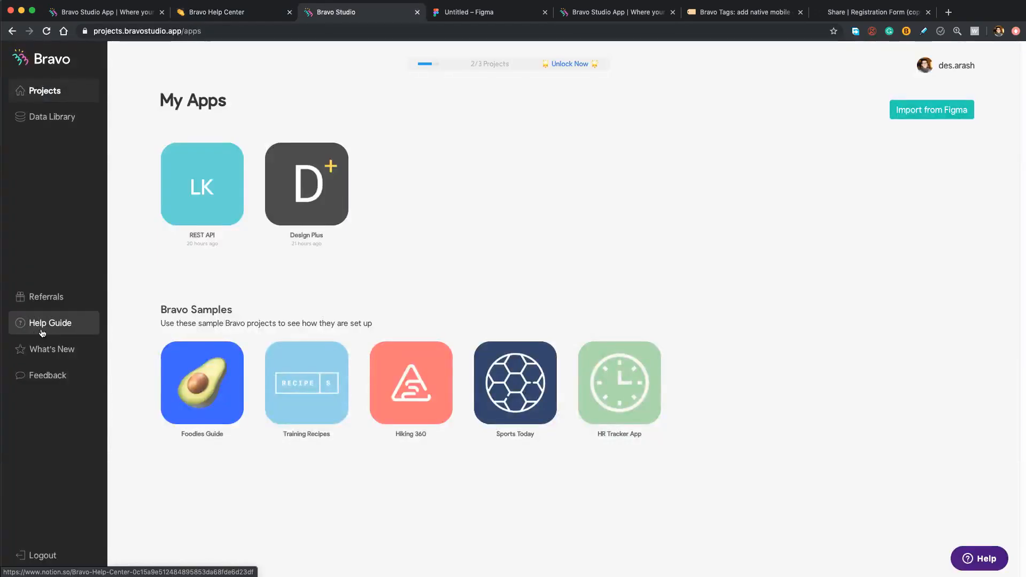
{"action": "left_click", "coordinate": [42, 331]}
{"action": "scroll", "coordinate": [275, 251], "scroll_direction": "down", "scroll_amount": 4}
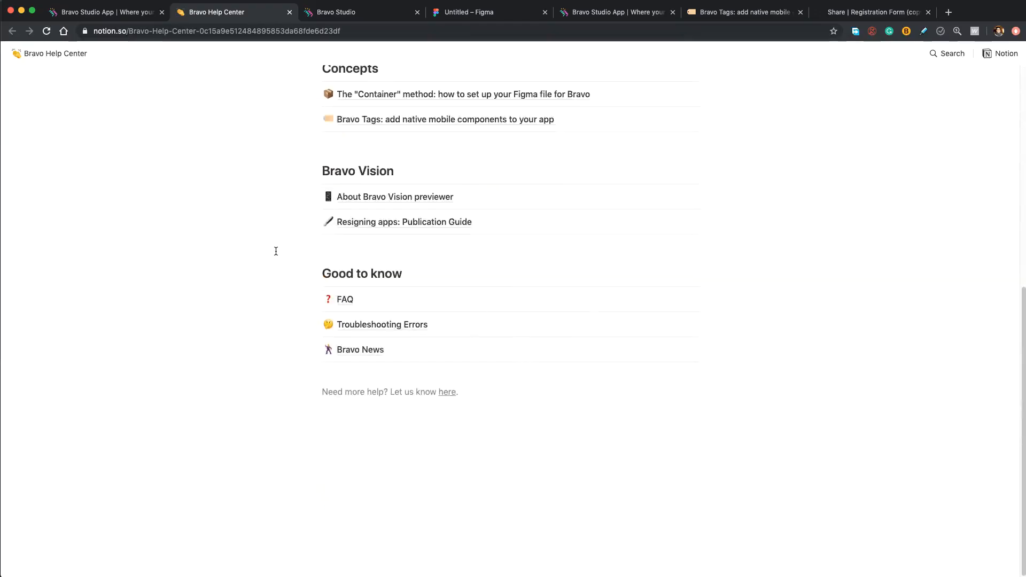
{"action": "scroll", "coordinate": [406, 73], "scroll_direction": "up", "scroll_amount": 3}
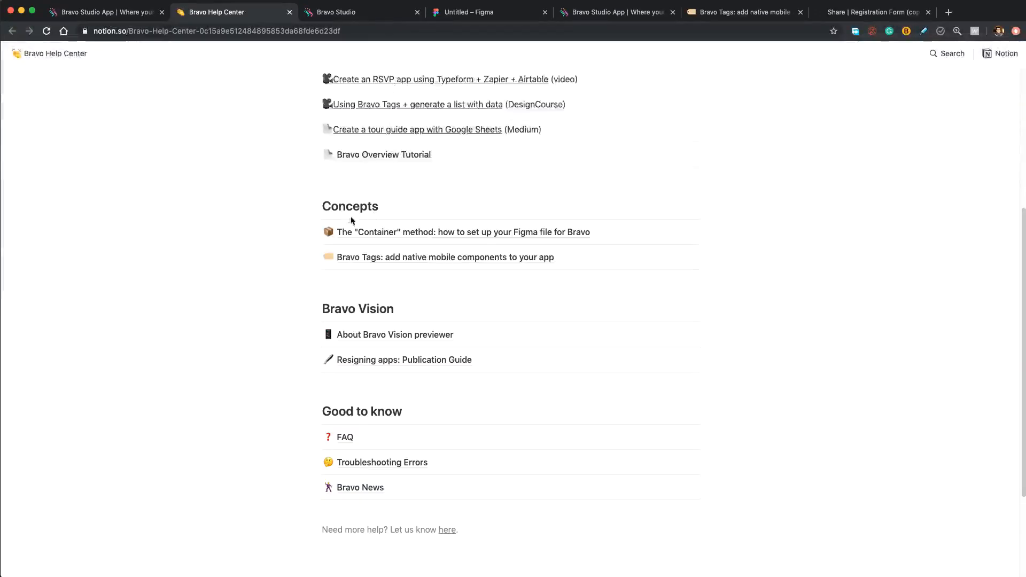
{"action": "left_click", "coordinate": [373, 260]}
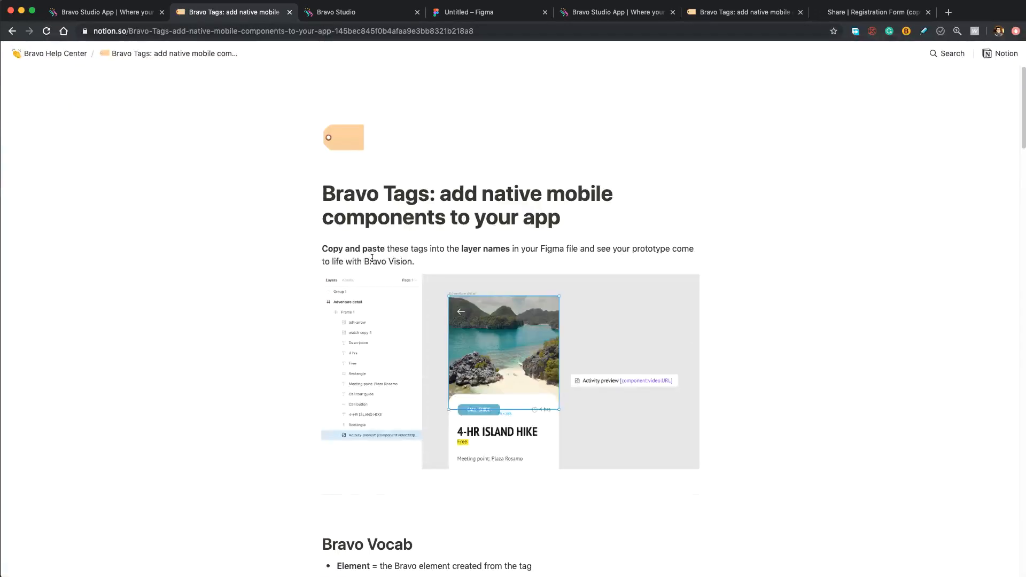
{"action": "scroll", "coordinate": [237, 199], "scroll_direction": "down", "scroll_amount": 10}
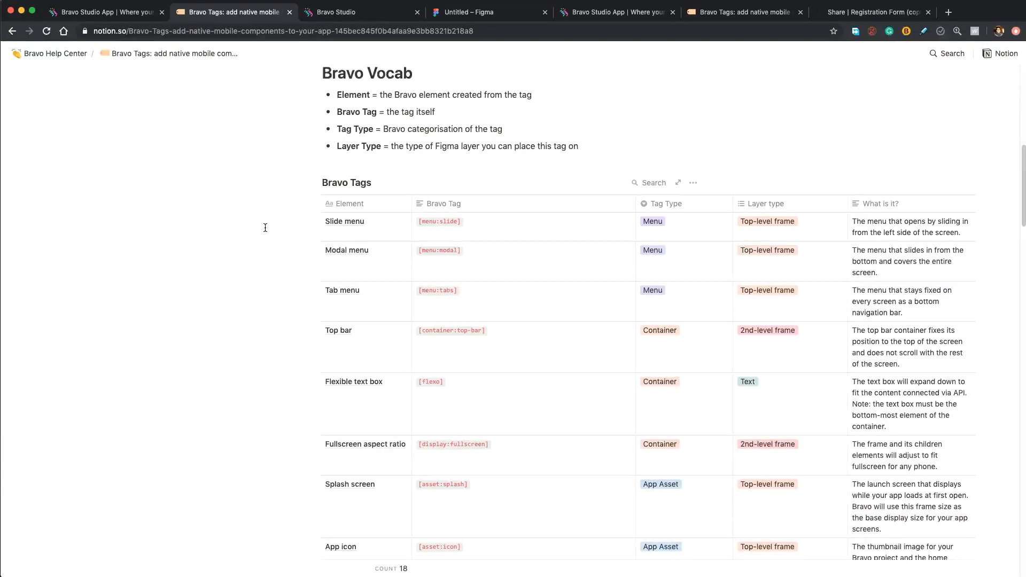
{"action": "scroll", "coordinate": [264, 227], "scroll_direction": "down", "scroll_amount": 10}
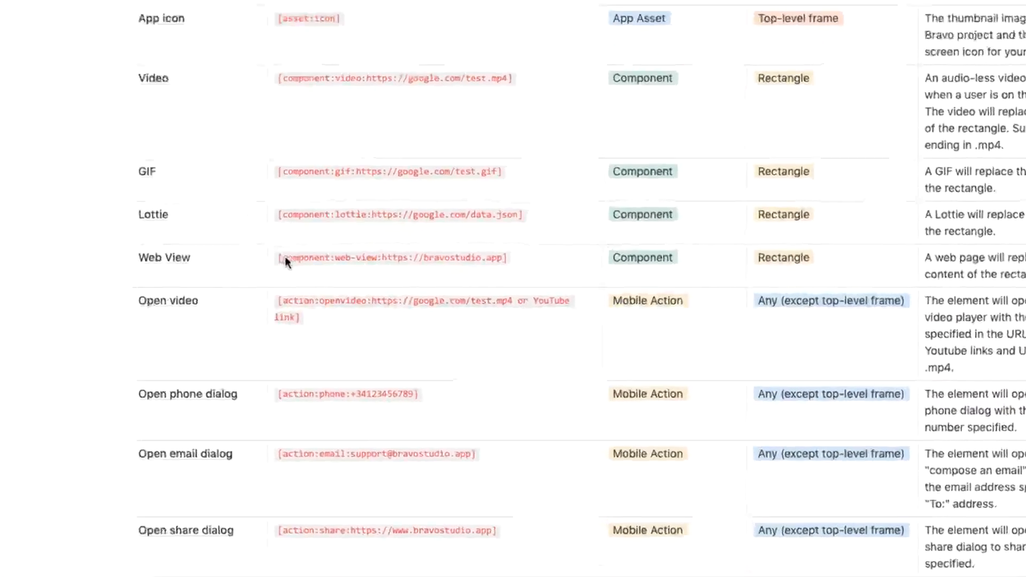
{"action": "double_click", "coordinate": [300, 258]}
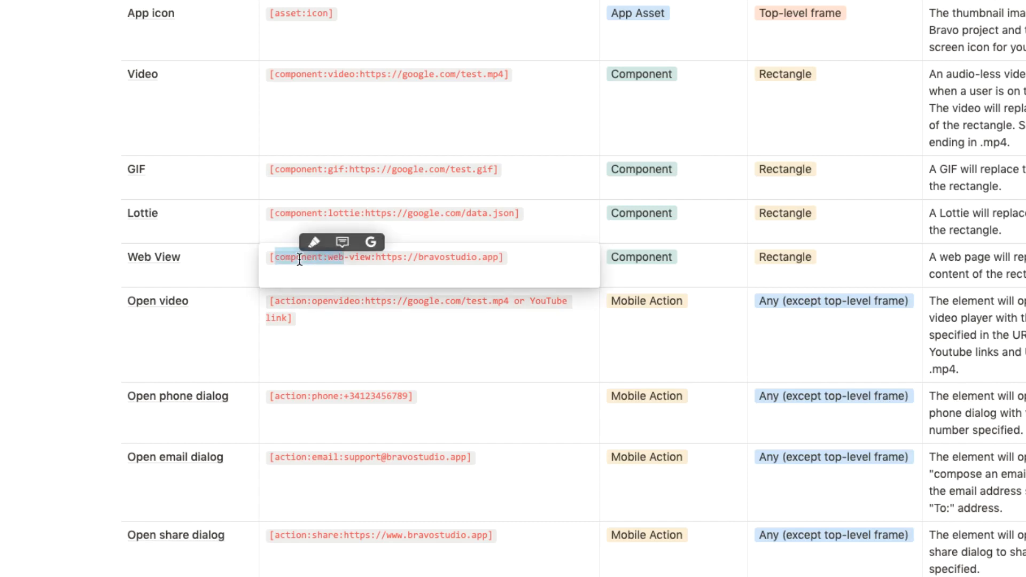
{"action": "triple_click", "coordinate": [300, 260]}
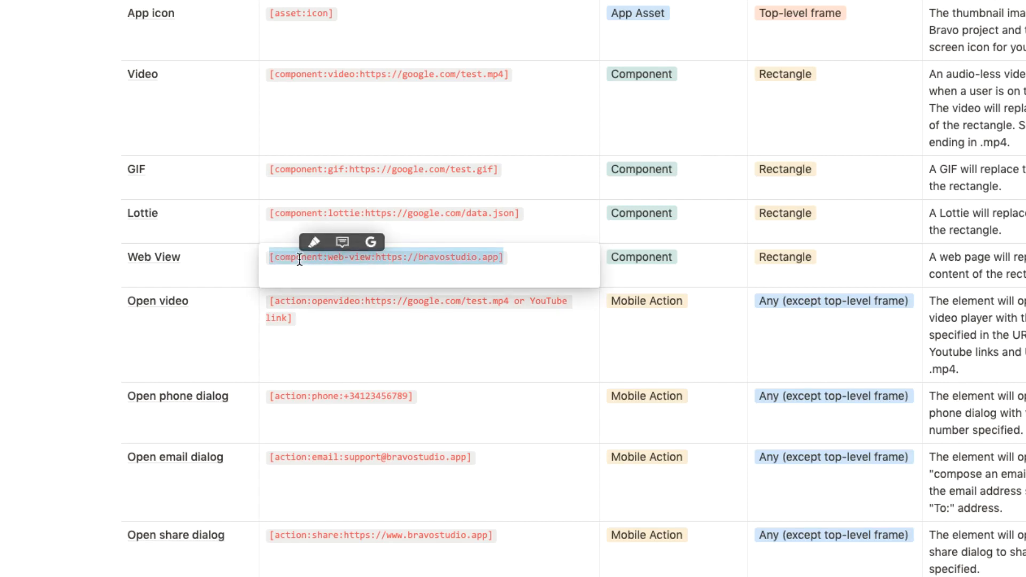
{"action": "left_click", "coordinate": [497, 13]}
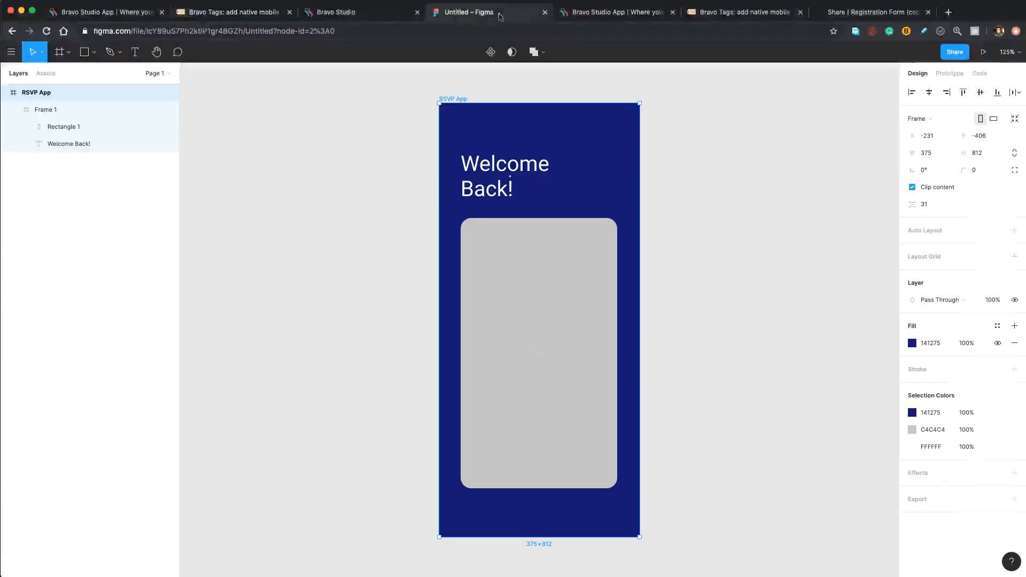
{"action": "left_click", "coordinate": [80, 127]}
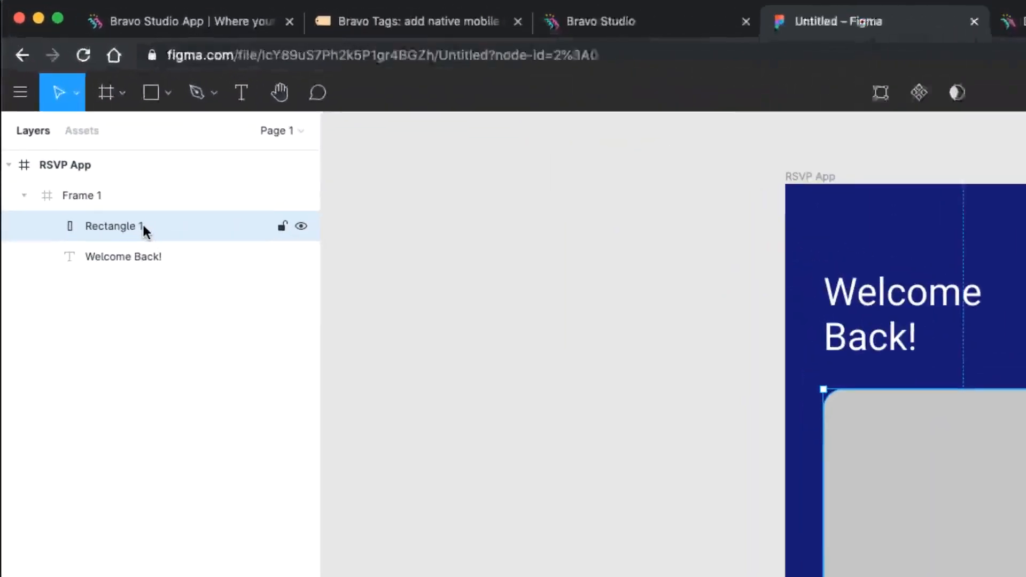
{"action": "double_click", "coordinate": [143, 230]}
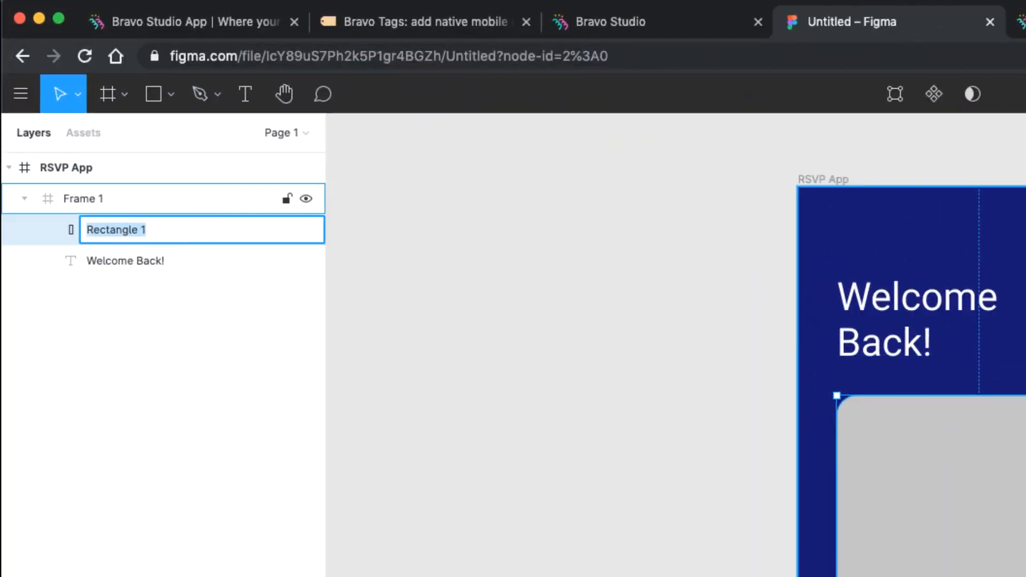
{"action": "type", "text": "Web View"}
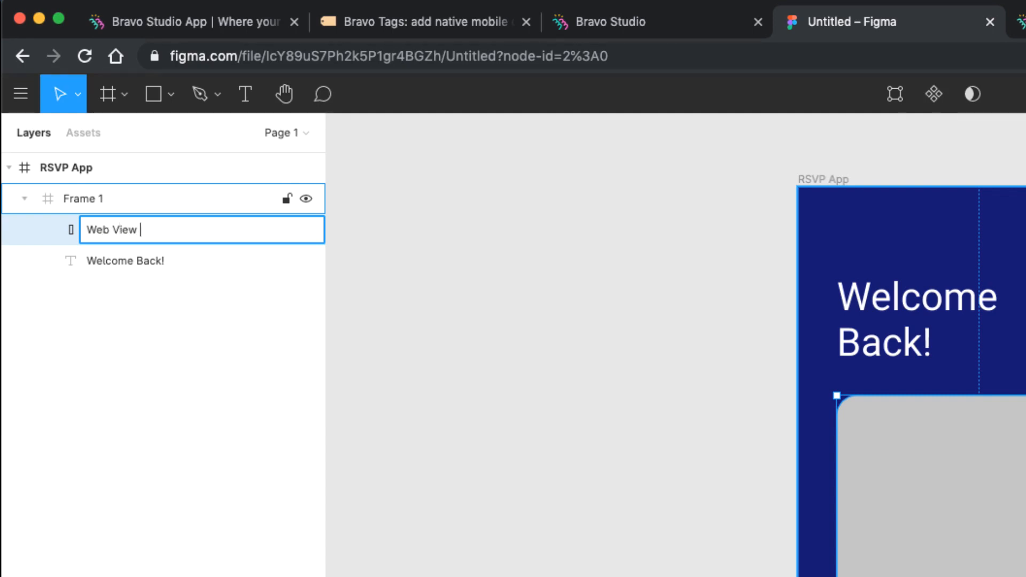
{"action": "key", "text": "super+v"}
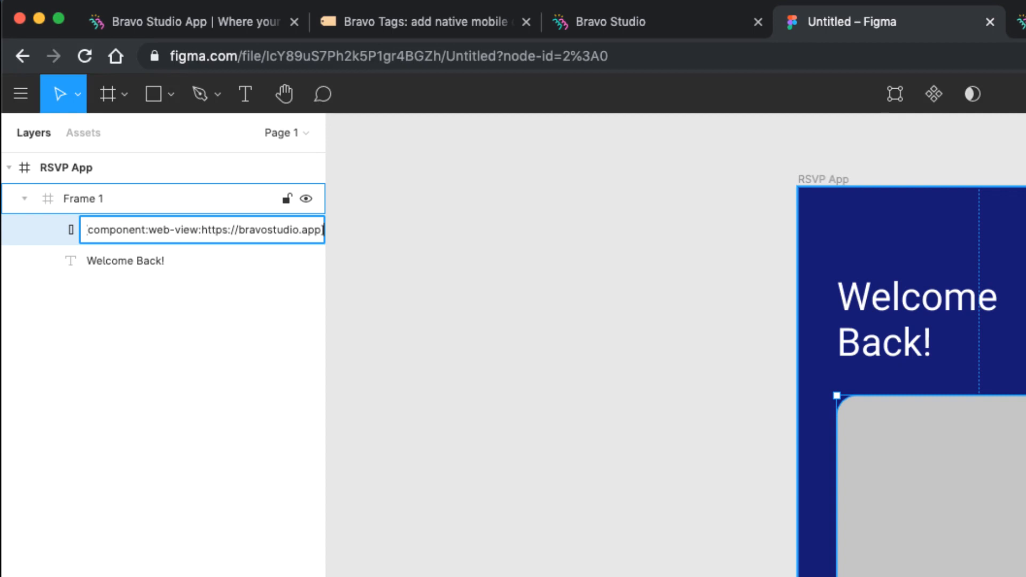
{"action": "key", "text": "Return"}
{"action": "left_click", "coordinate": [419, 195]}
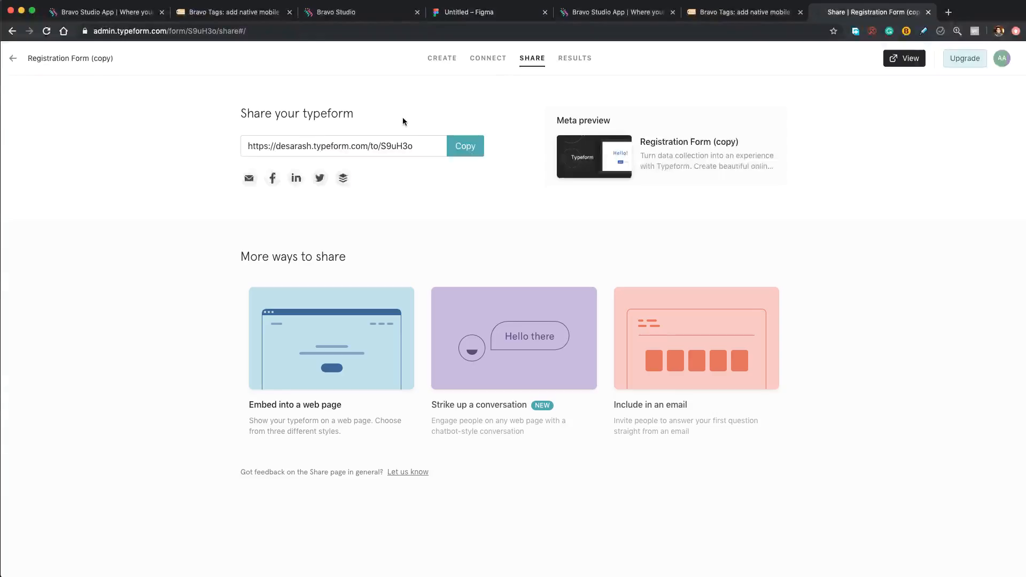
- Copy the Typeform share link and paste it over bravostudio.app in the Web View layer name
{"action": "left_click", "coordinate": [466, 150]}
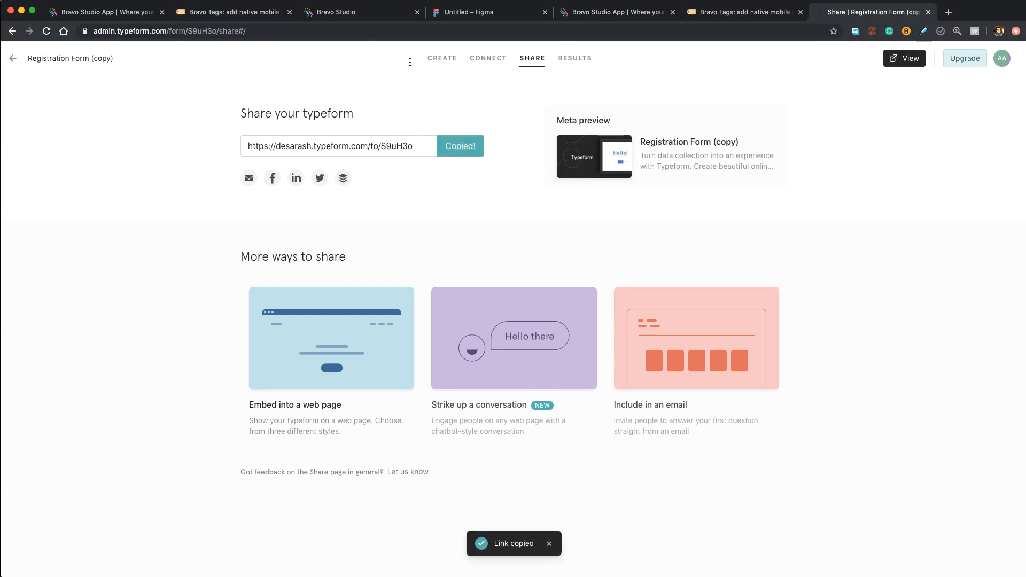
{"action": "left_click", "coordinate": [459, 12]}
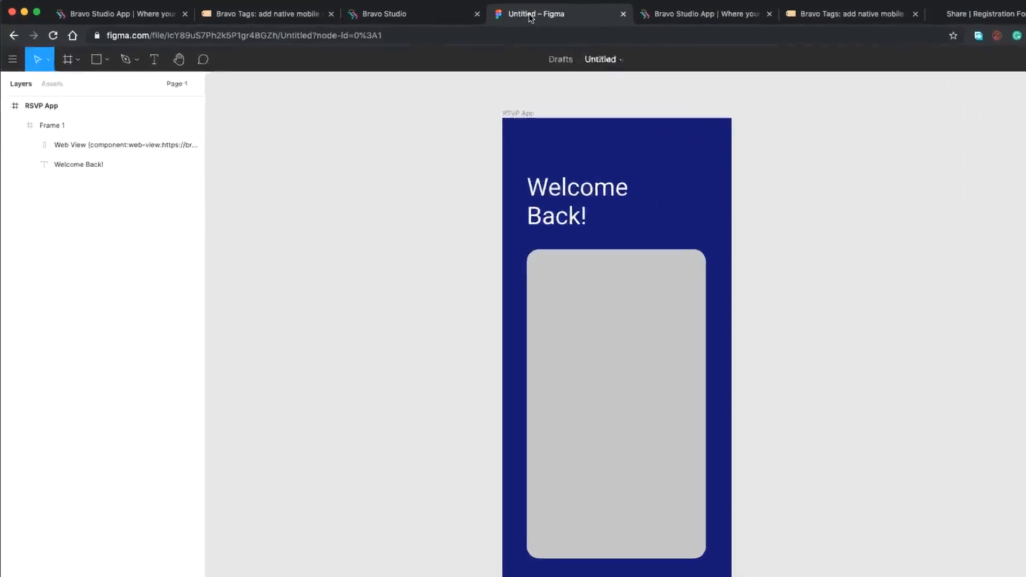
{"action": "double_click", "coordinate": [135, 145]}
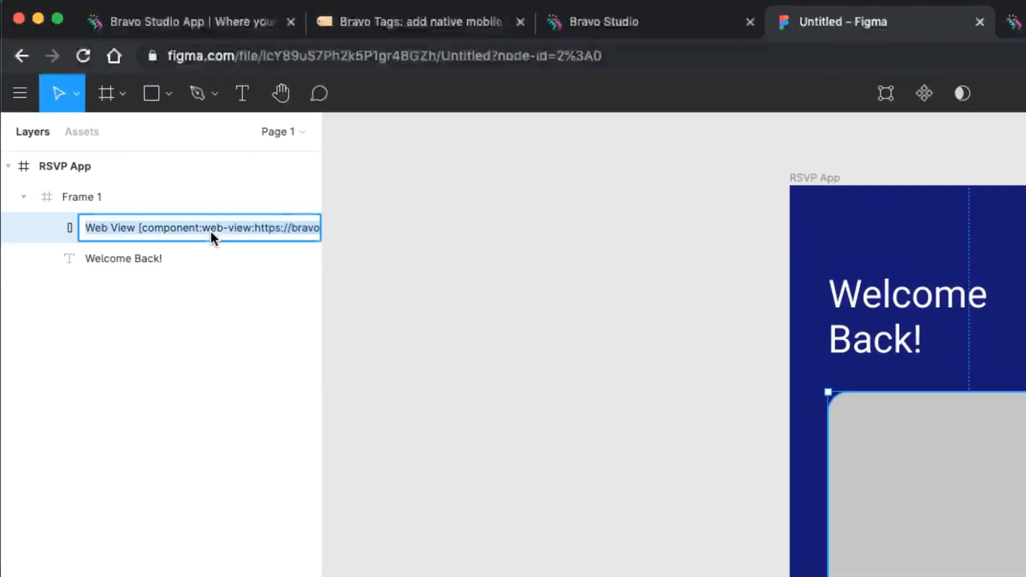
{"action": "left_click_drag", "start_coordinate": [251, 227], "coordinate": [317, 233]}
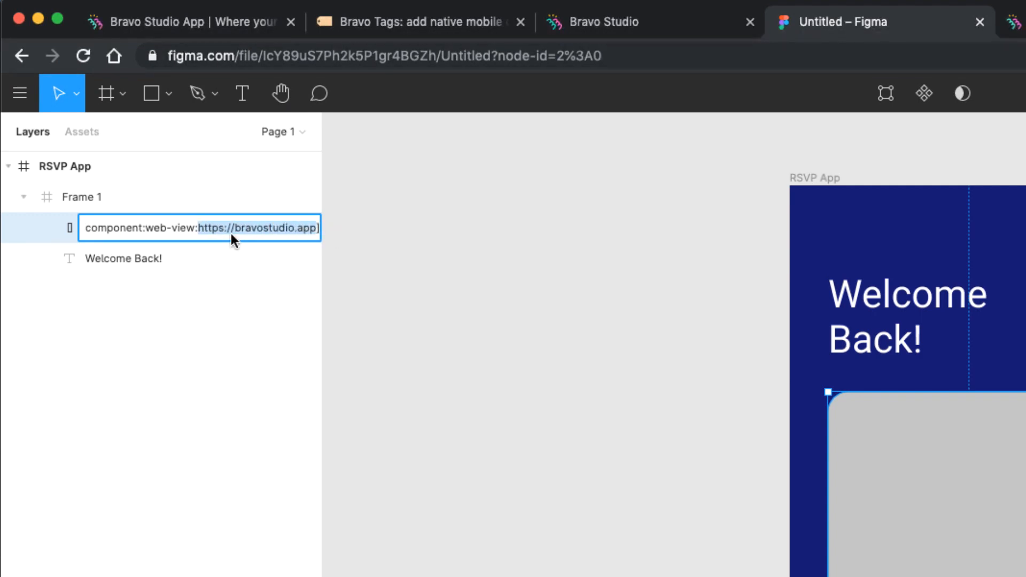
{"action": "key", "text": "super+v"}
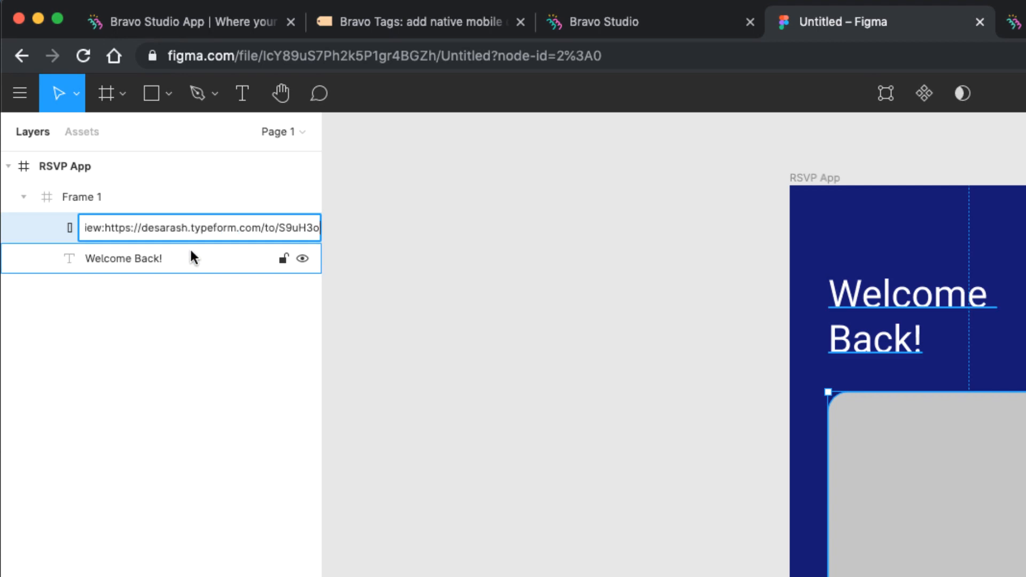
{"action": "key", "text": "Return"}
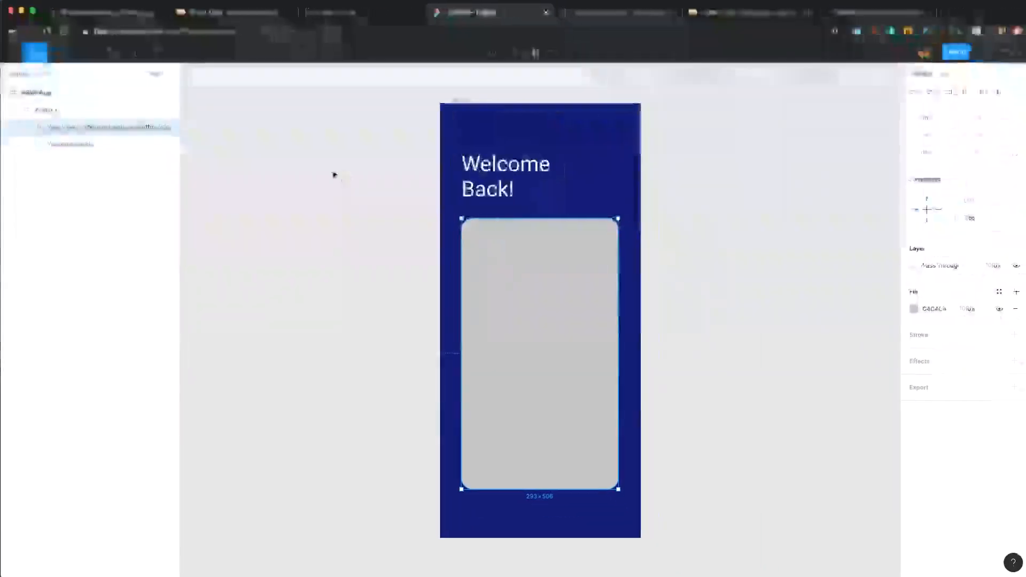
{"action": "left_click", "coordinate": [333, 175]}
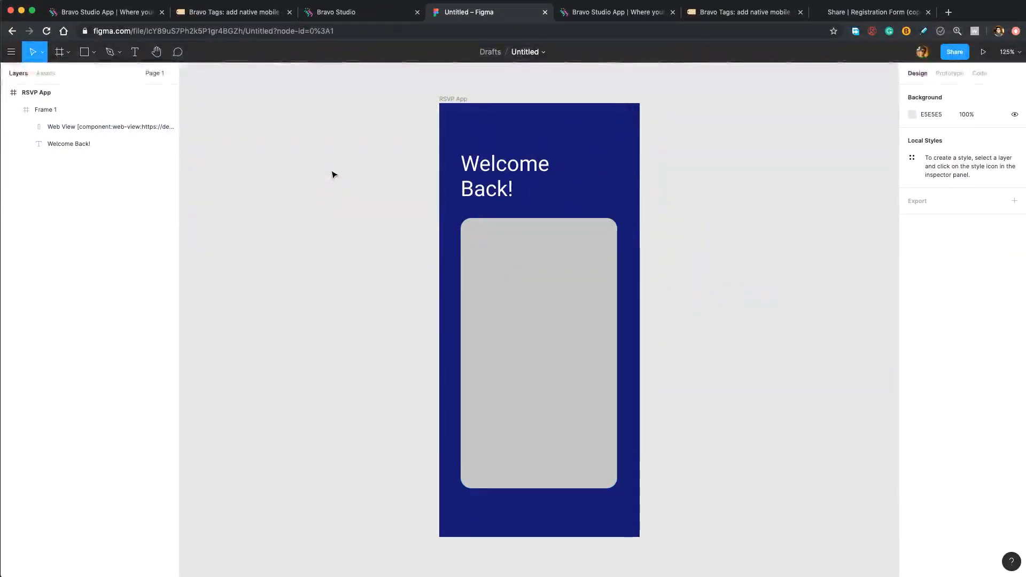
- Rename the Figma design file to 'RSVP New'
{"action": "double_click", "coordinate": [522, 51]}
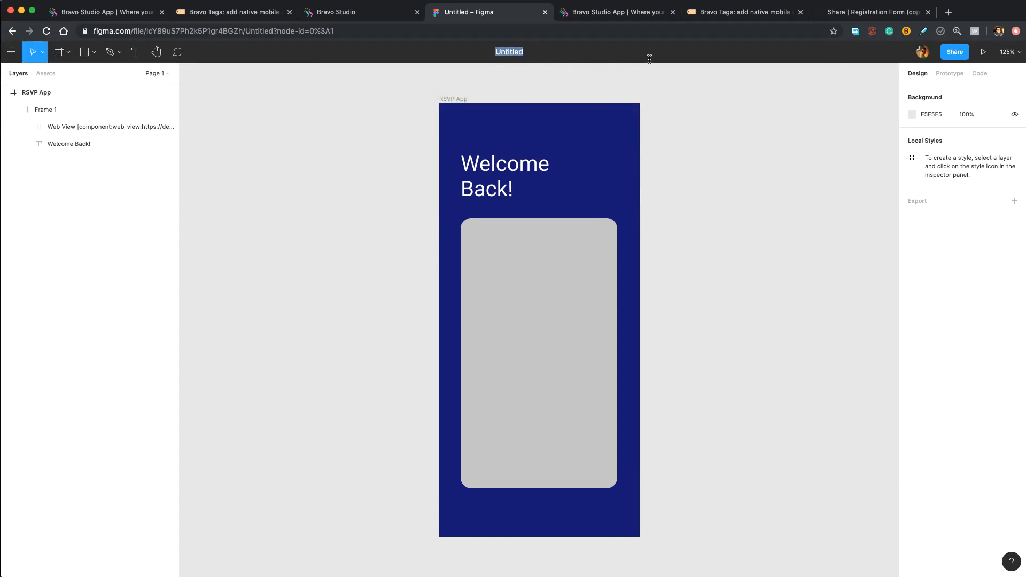
{"action": "type", "text": "RSVP New"}
{"action": "key", "text": "Return"}
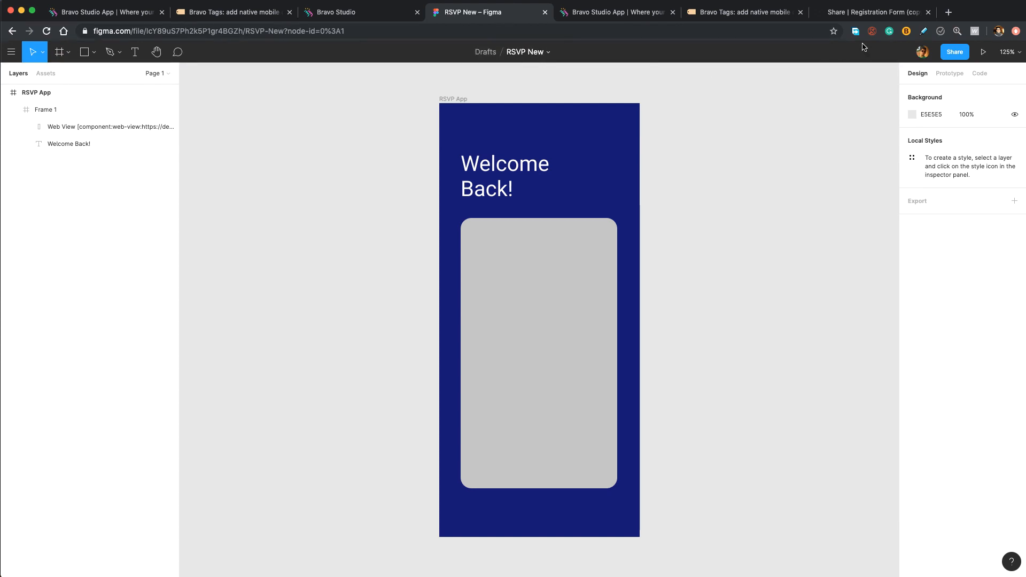
- Copy the RSVP New file's share link, then switch to Bravo Studio
{"action": "left_click", "coordinate": [952, 54]}
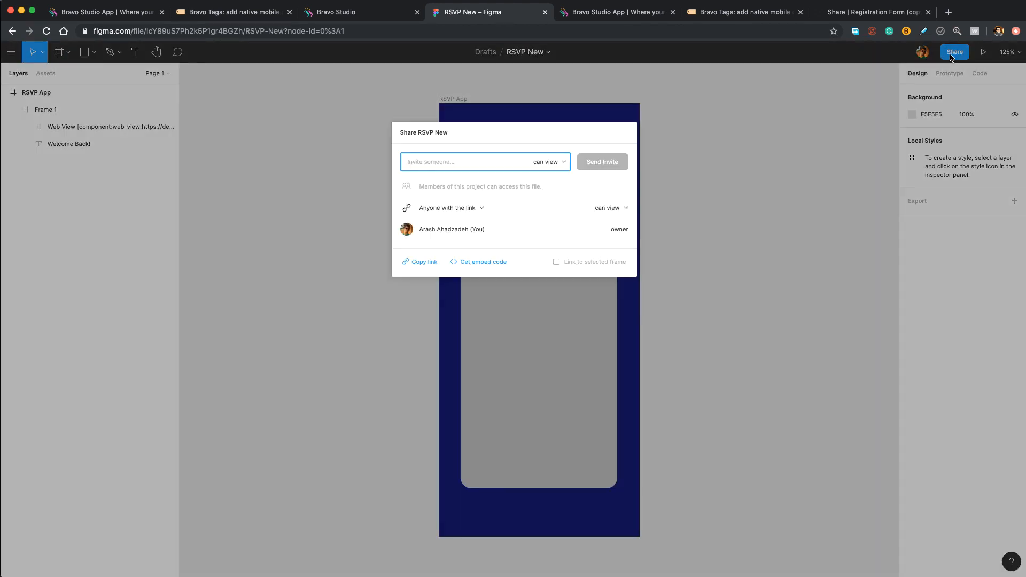
{"action": "left_click", "coordinate": [419, 263]}
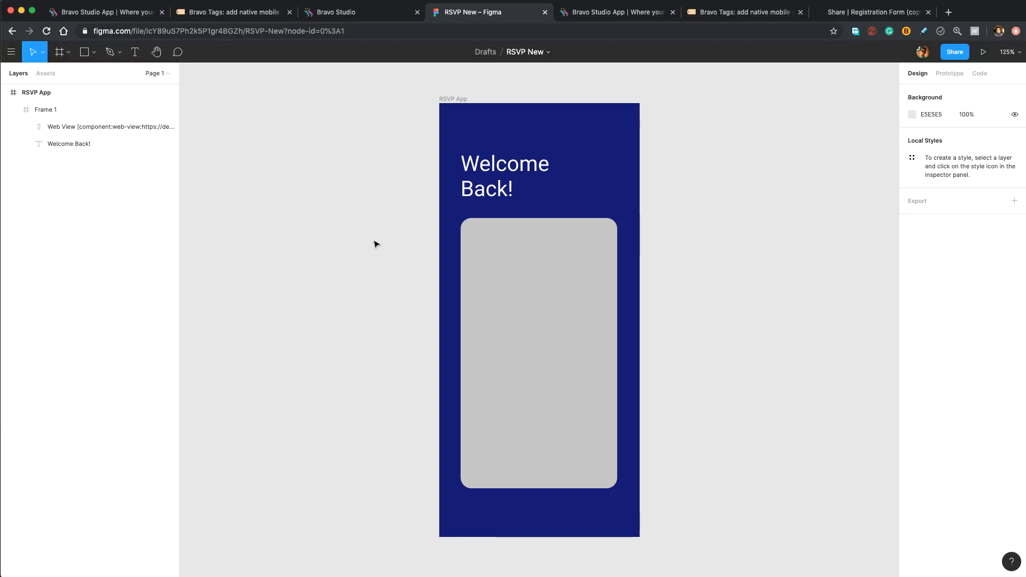
{"action": "left_click", "coordinate": [328, 13]}
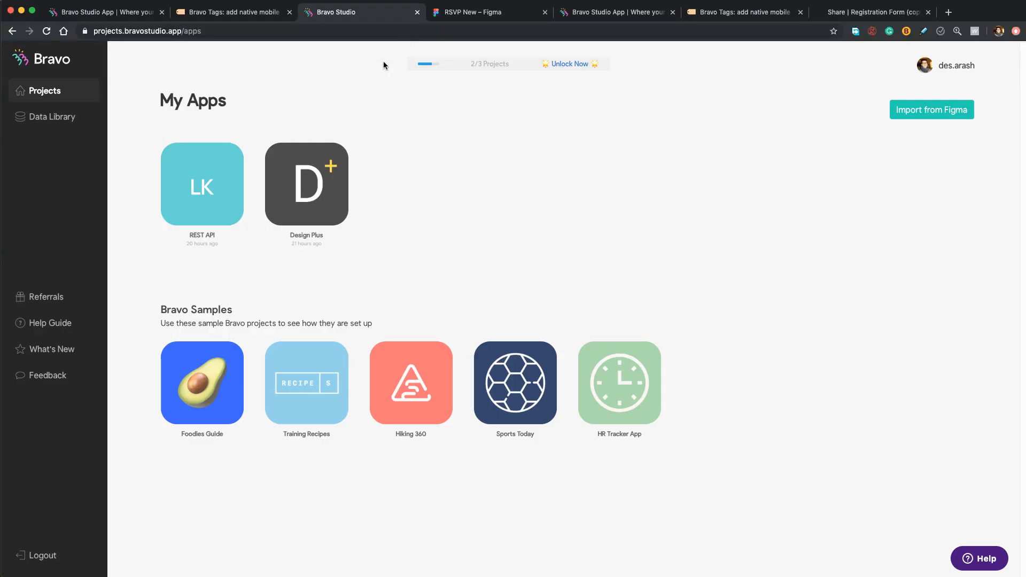
- Import the RSVP New file into Bravo Studio from its pasted Figma link, then return to Typeform
{"action": "left_click", "coordinate": [948, 114]}
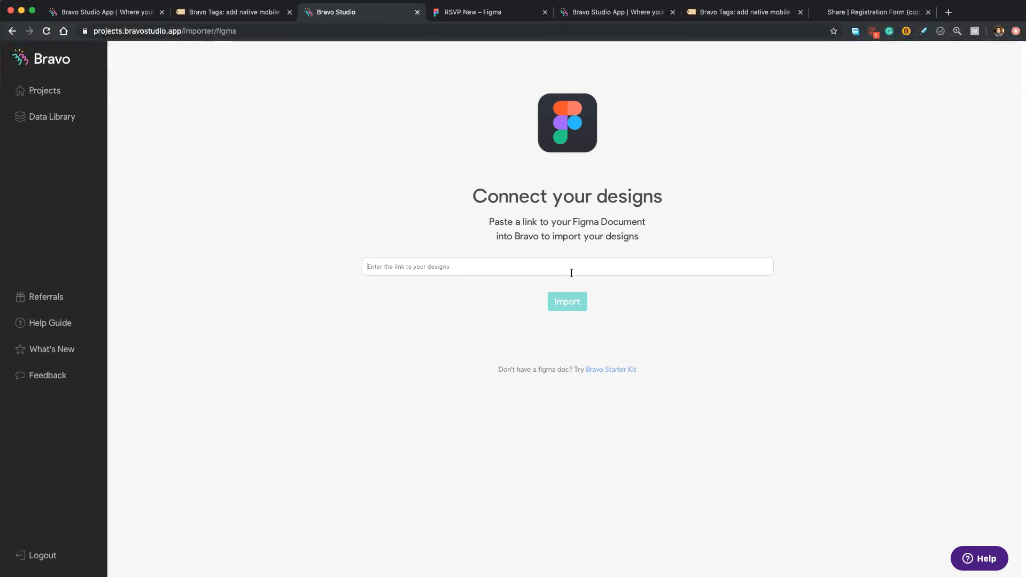
{"action": "key", "text": "super+v"}
{"action": "left_click", "coordinate": [560, 301]}
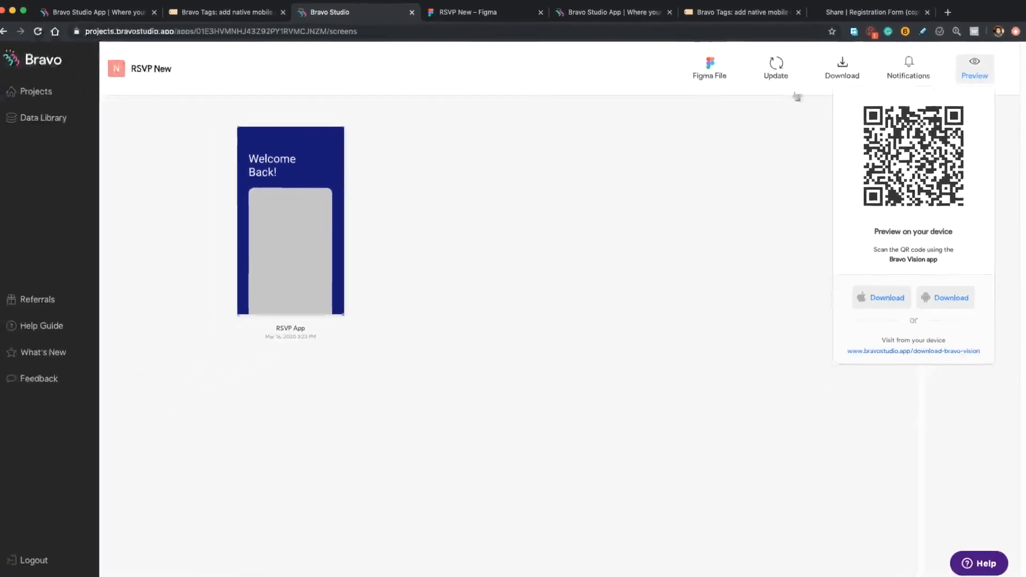
{"action": "left_click", "coordinate": [841, 13]}
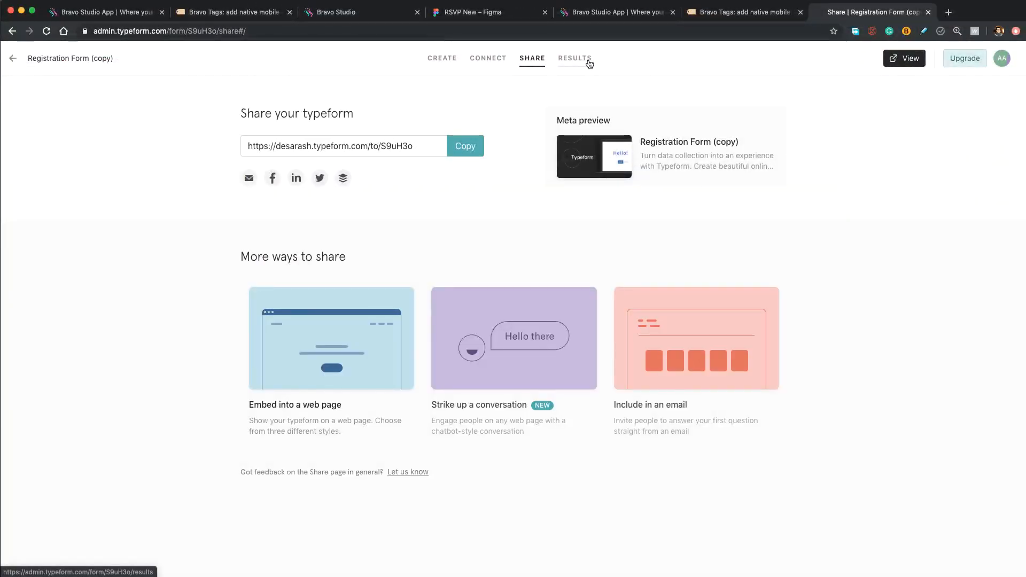
- Open Results > Responses to see the single 3:26 PM submission answering Belgium
{"action": "left_click", "coordinate": [573, 61]}
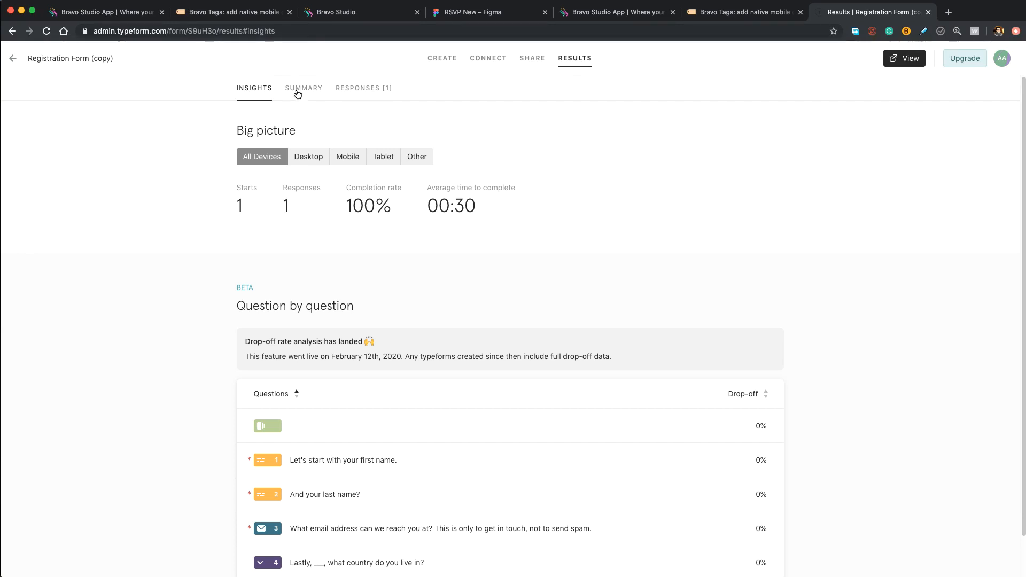
{"action": "left_click", "coordinate": [350, 90]}
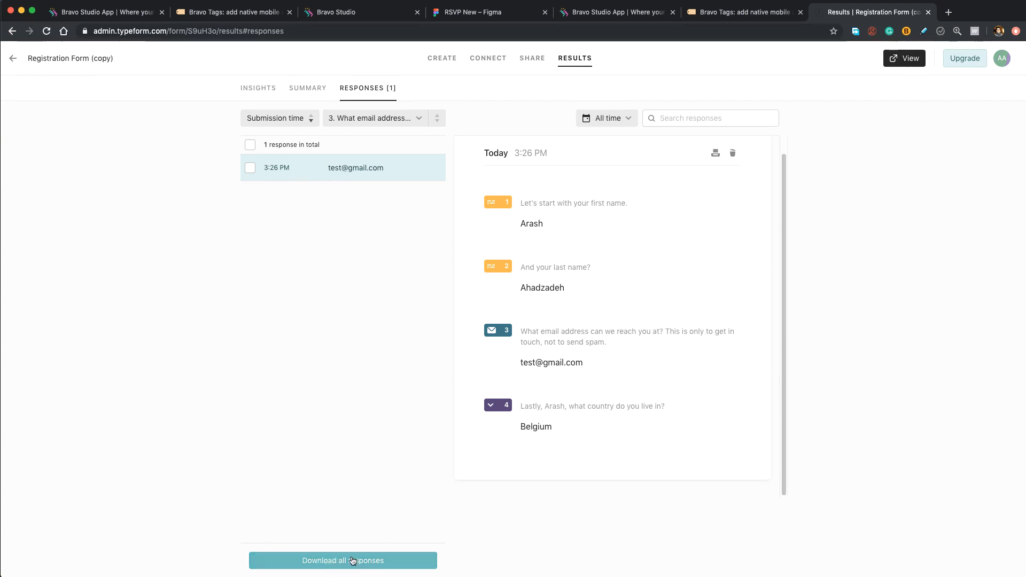
- Glance at the Typeform form's Connect and Create pages, then go back to Bravo Studio's RSVP New preview
{"action": "left_click", "coordinate": [481, 62]}
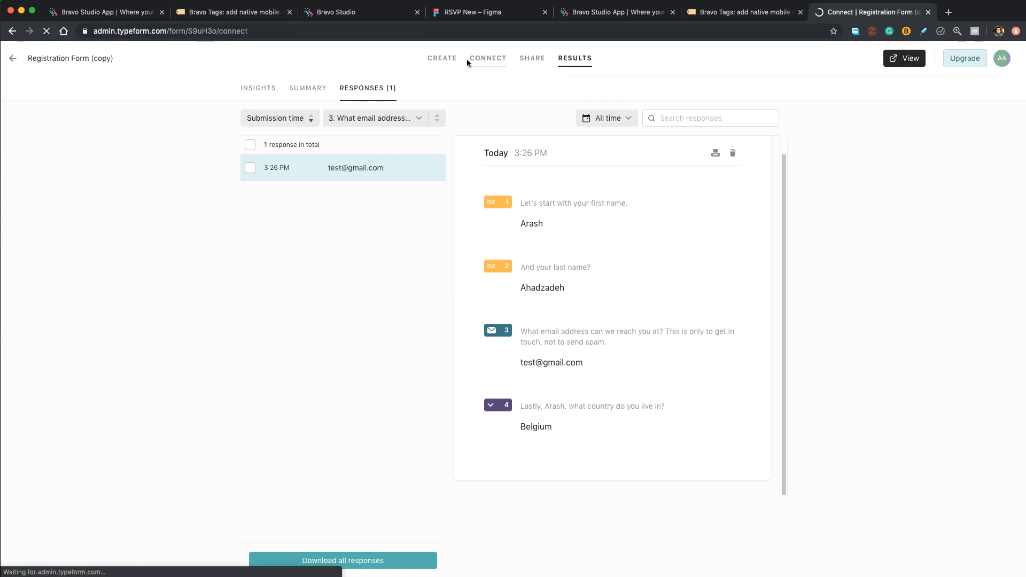
{"action": "left_click", "coordinate": [446, 63]}
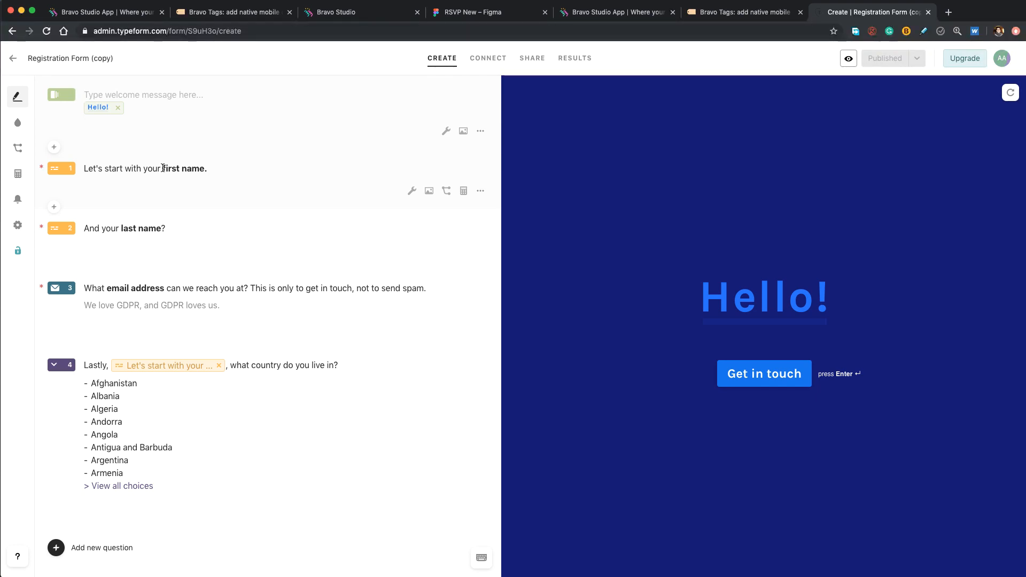
{"action": "left_click", "coordinate": [363, 11]}
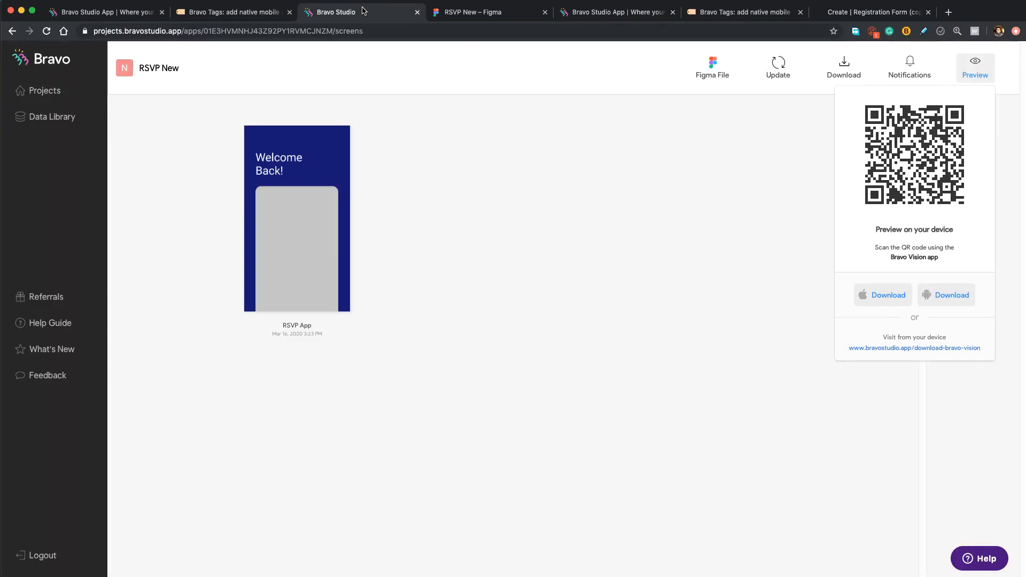